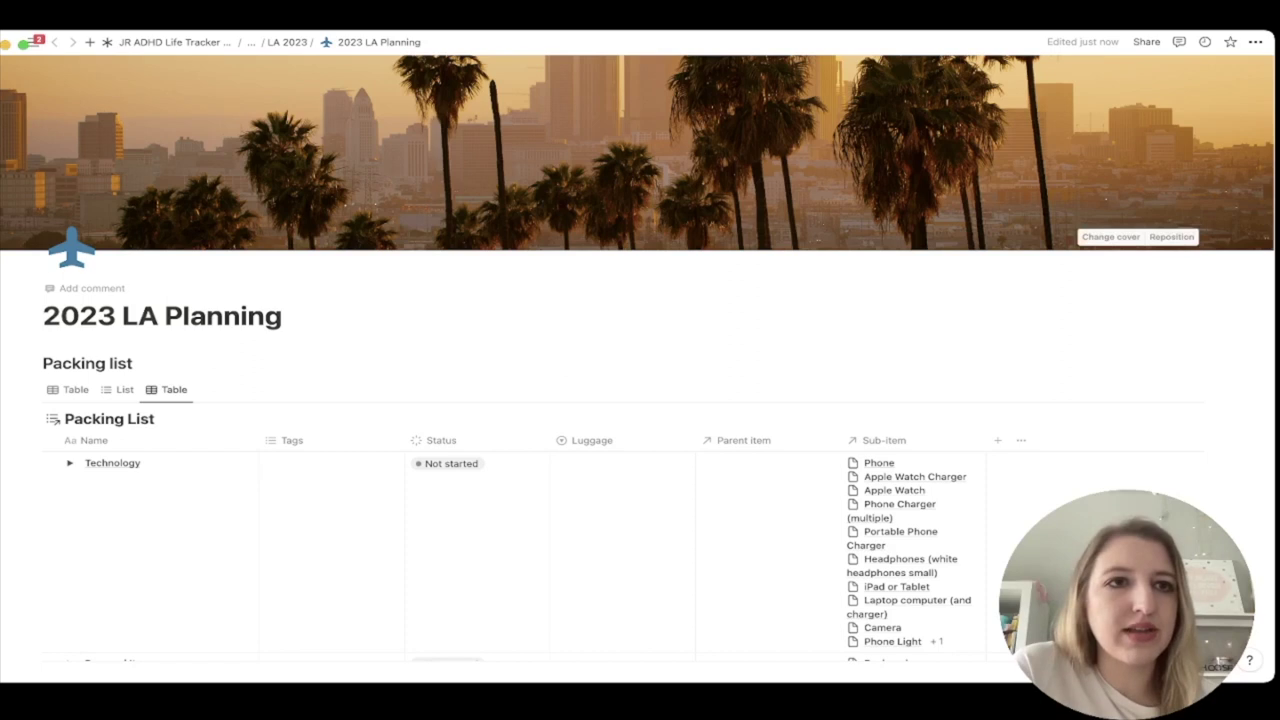
# - Pin the sidebar open and search the template gallery for 'travel'
pyautogui.click(35, 42)
pyautogui.click(28, 294)
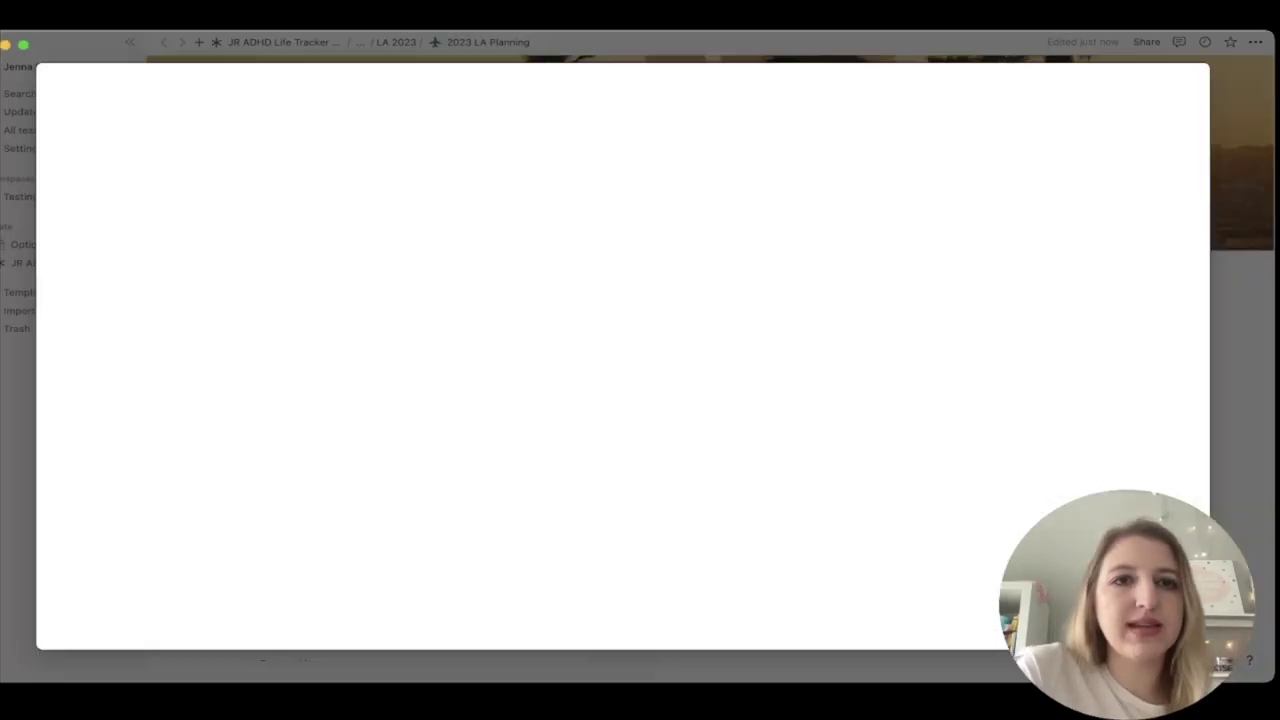
pyautogui.write('travel')
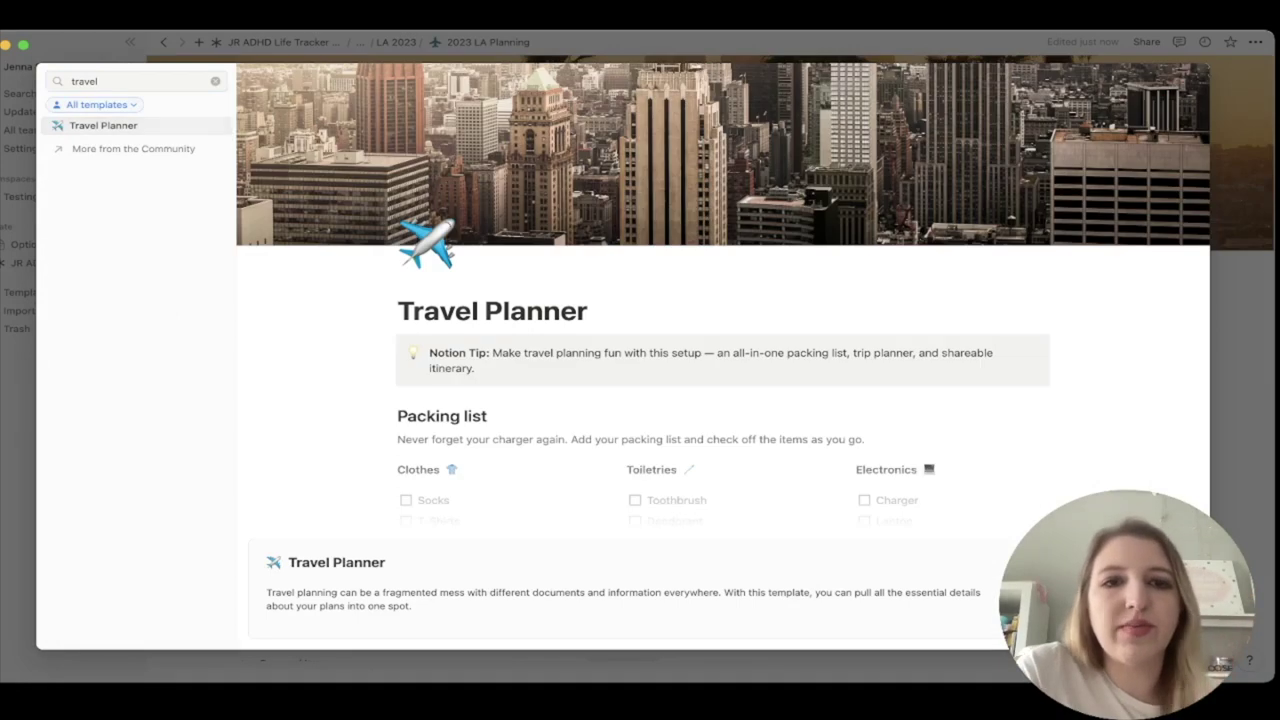
# - Look through the Travel Planner template preview, then close the gallery without using it
pyautogui.scroll(-5, 723, 300)
pyautogui.scroll(-10, 723, 300)
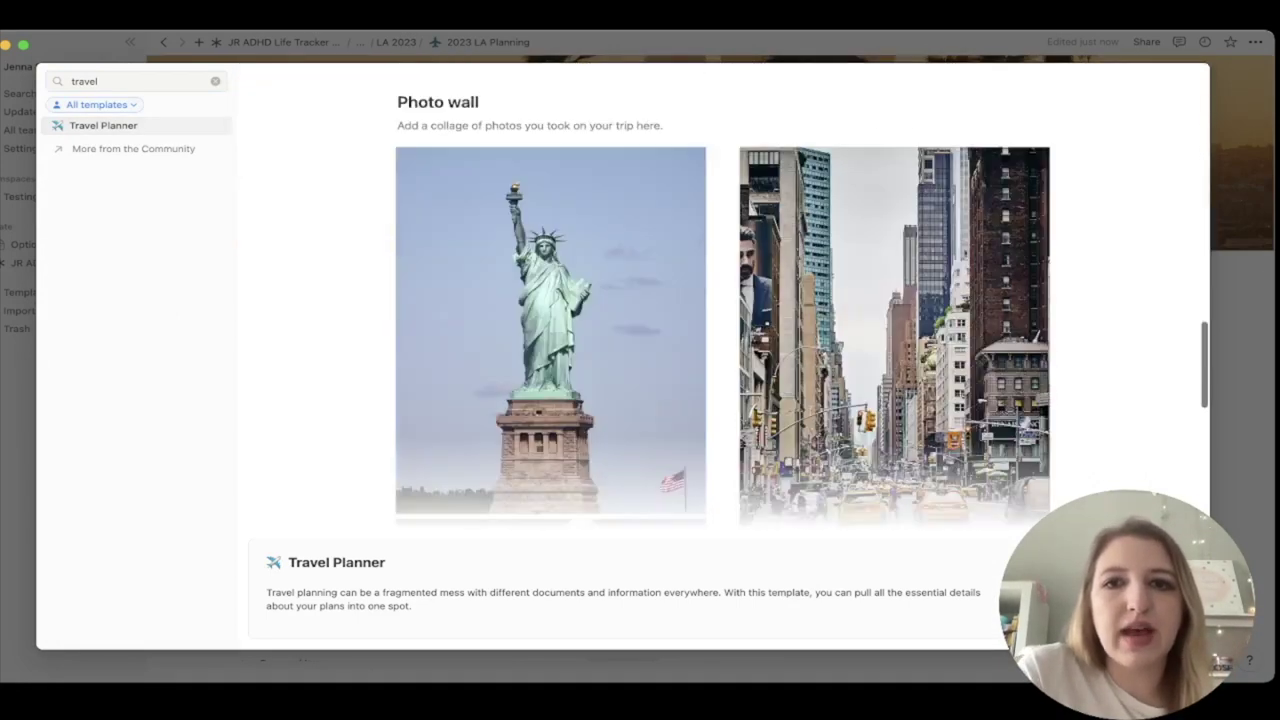
pyautogui.scroll(3, 723, 300)
pyautogui.scroll(10, 723, 300)
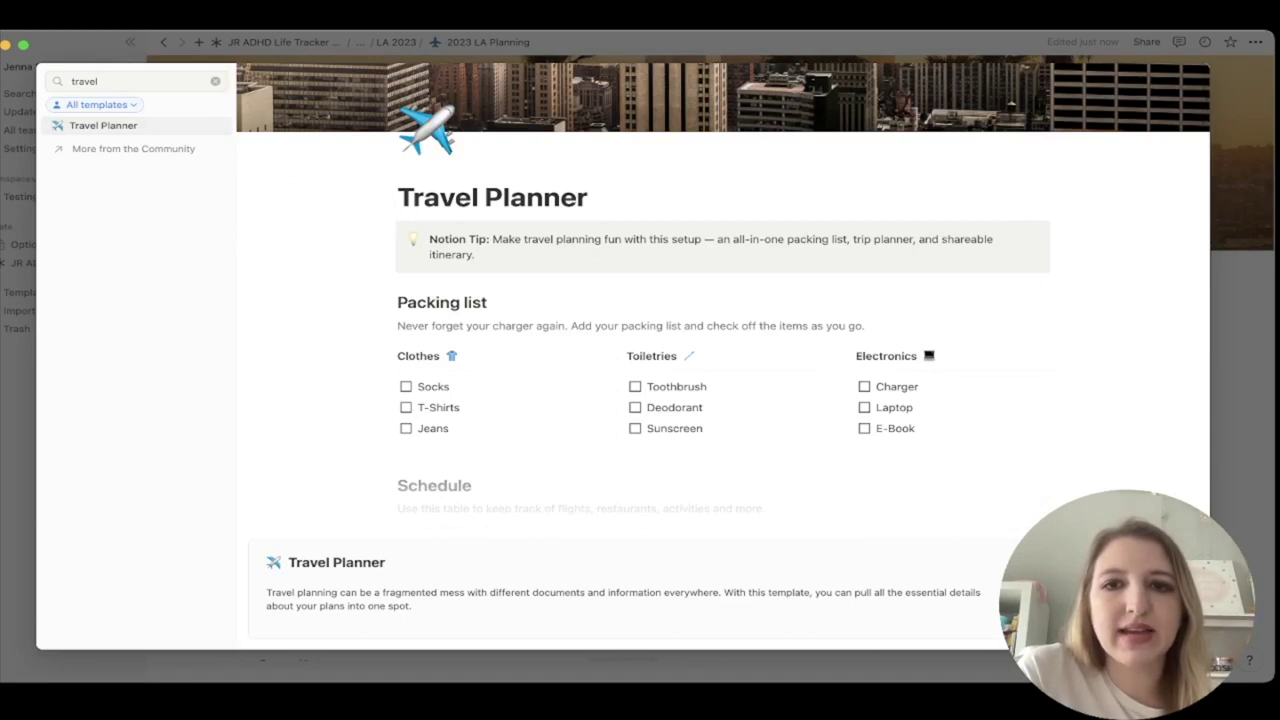
pyautogui.press('Escape')
# - Hide the Sub-item and Parent item columns, then briefly expand and collapse the Technology group
pyautogui.scroll(-3, 711, 356)
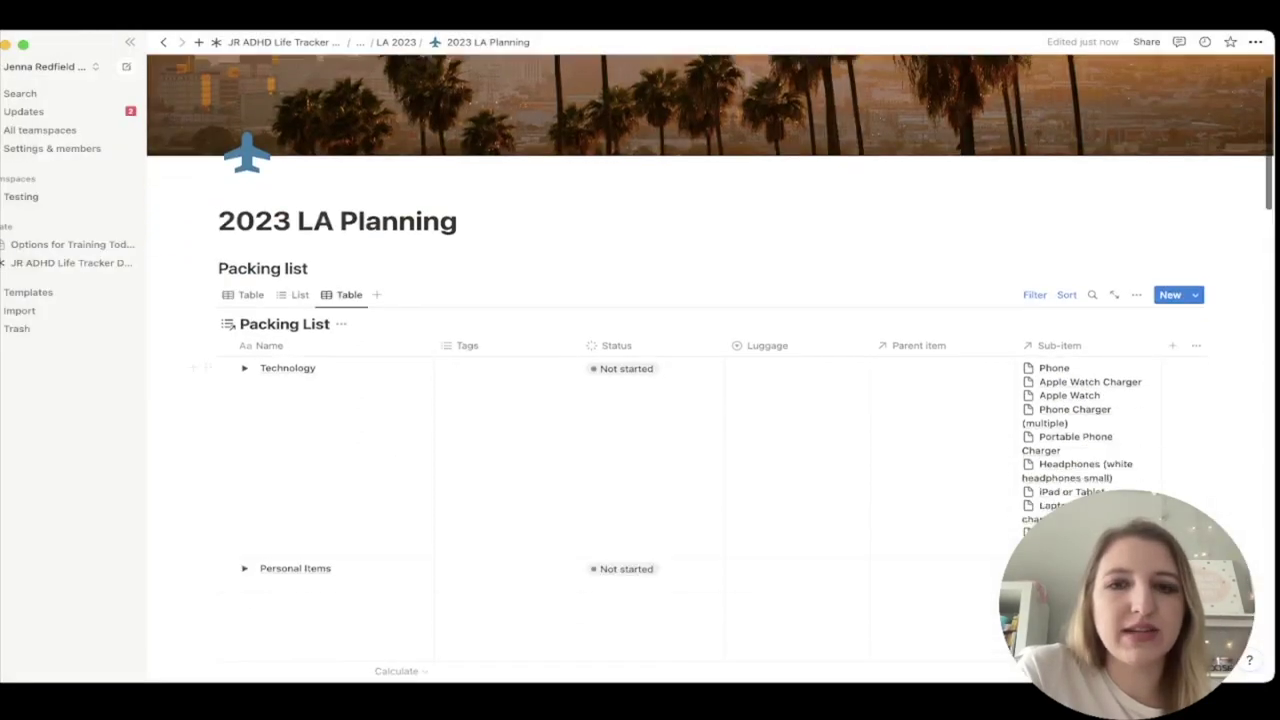
pyautogui.scroll(-2, 400, 547)
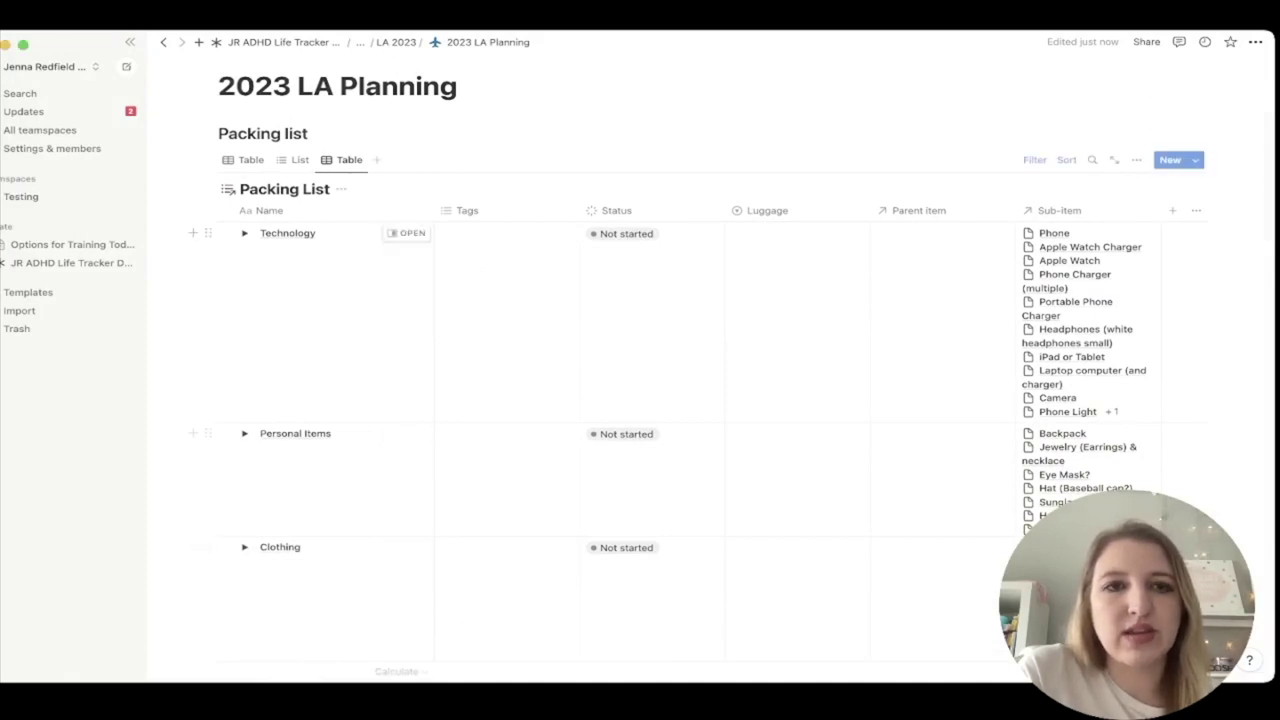
pyautogui.scroll(-2, 405, 433)
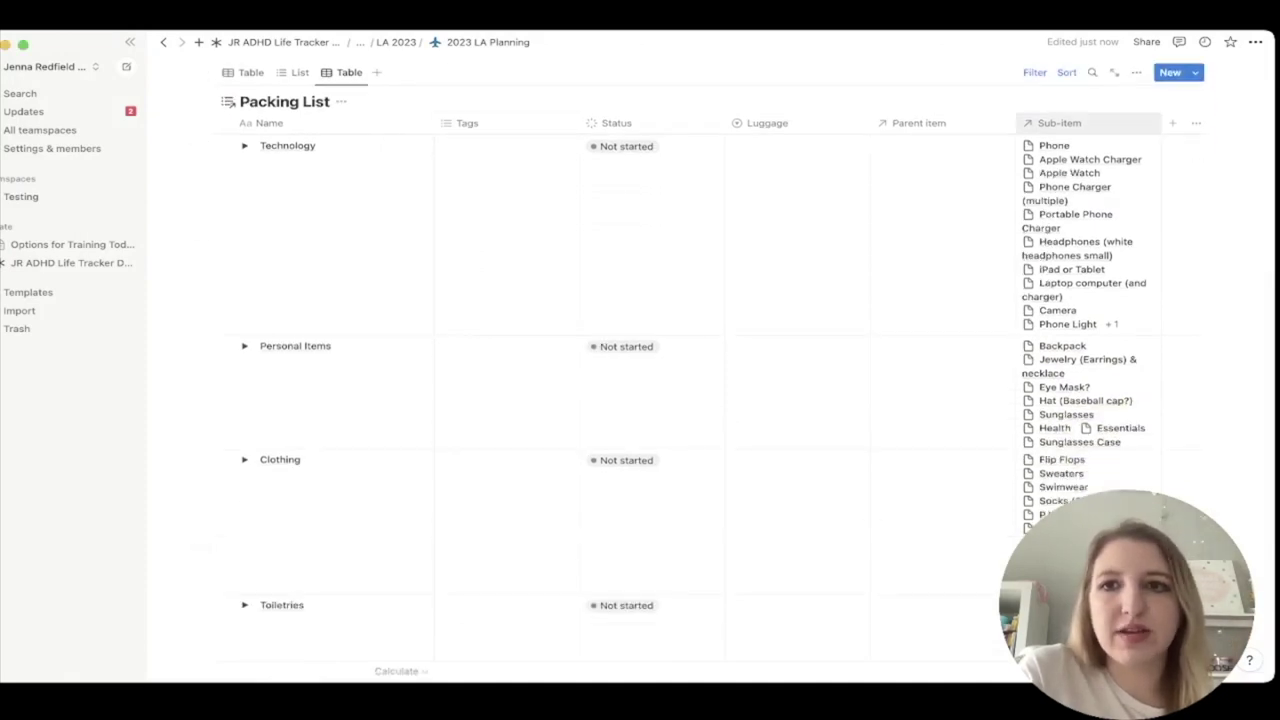
pyautogui.click(1059, 122)
pyautogui.click(1070, 263)
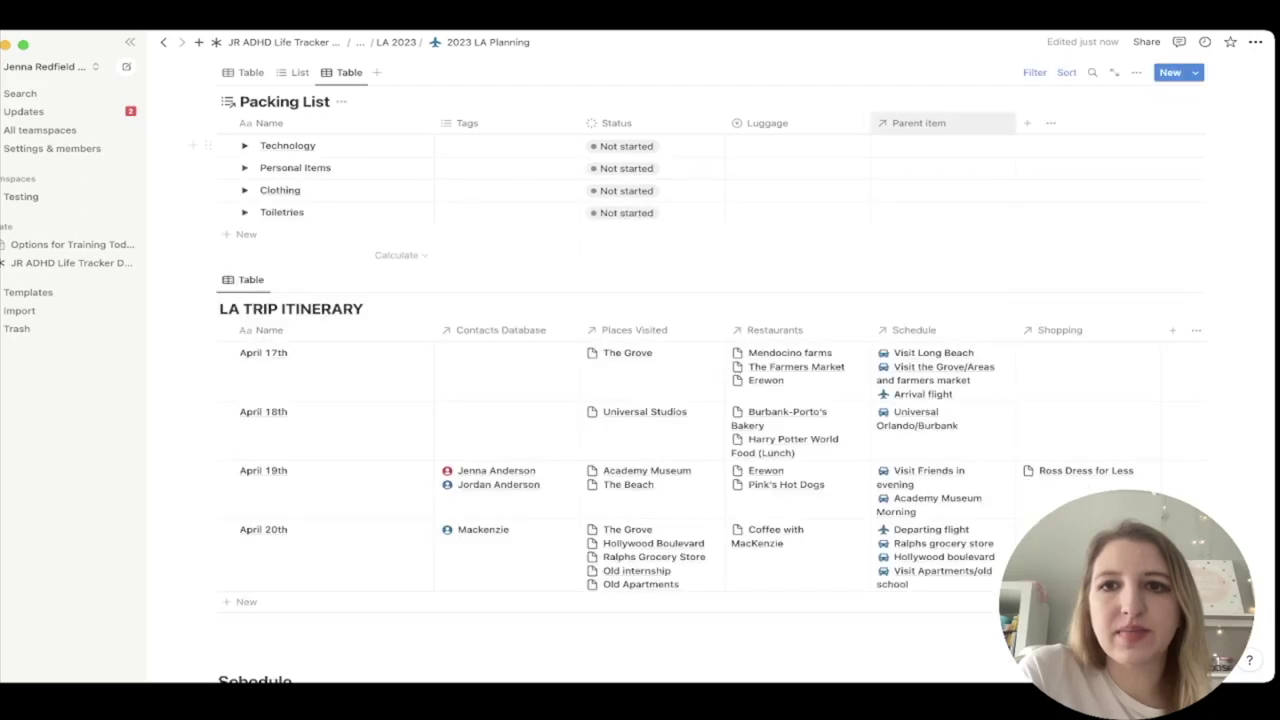
pyautogui.click(919, 123)
pyautogui.click(910, 263)
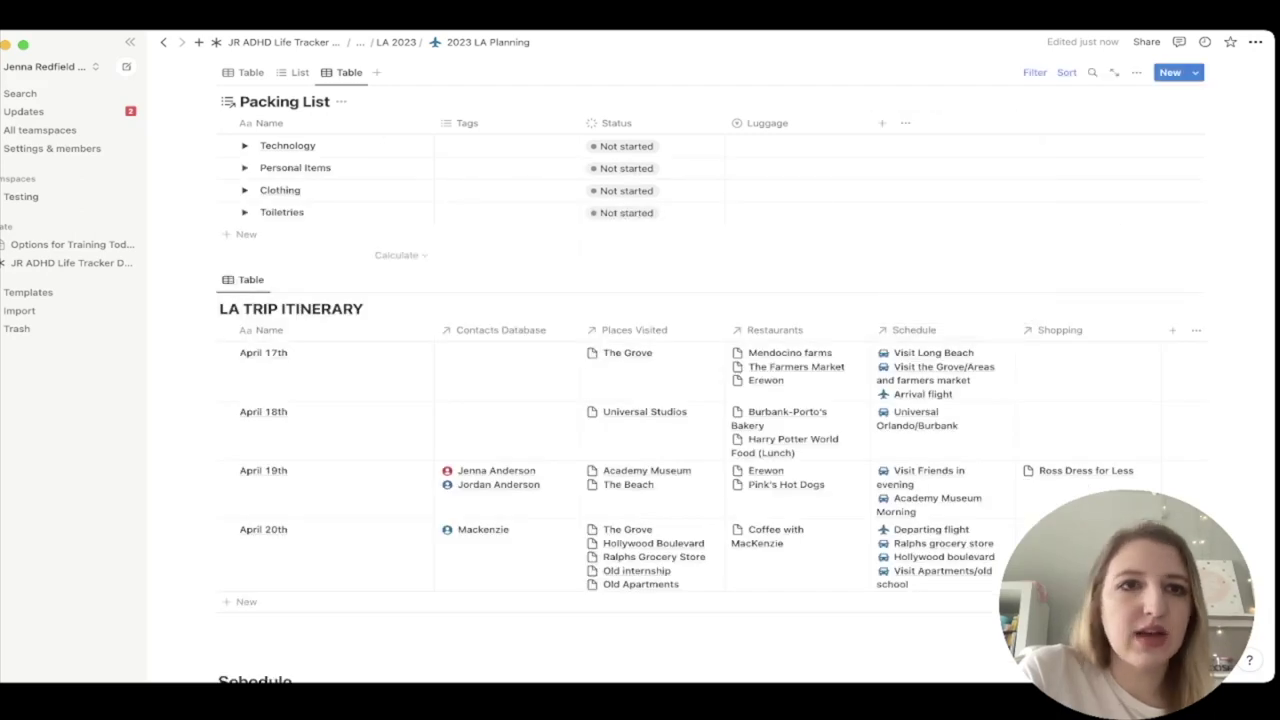
pyautogui.click(244, 145)
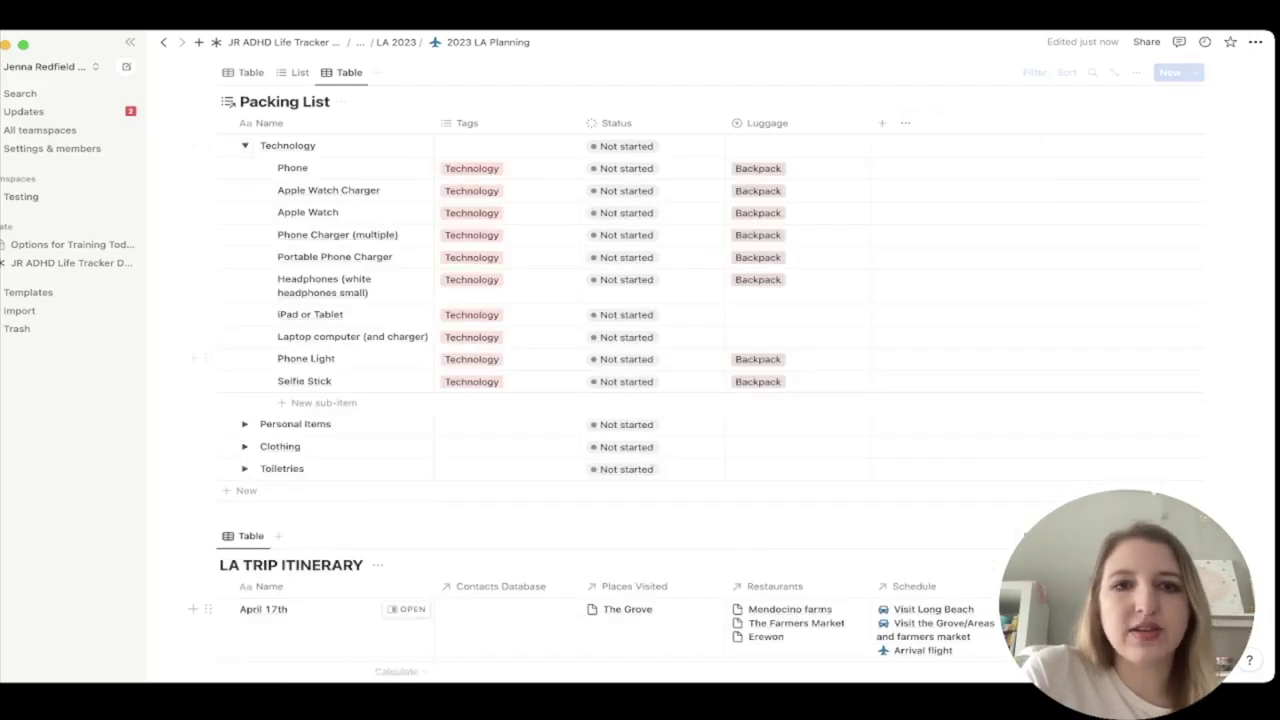
pyautogui.click(244, 145)
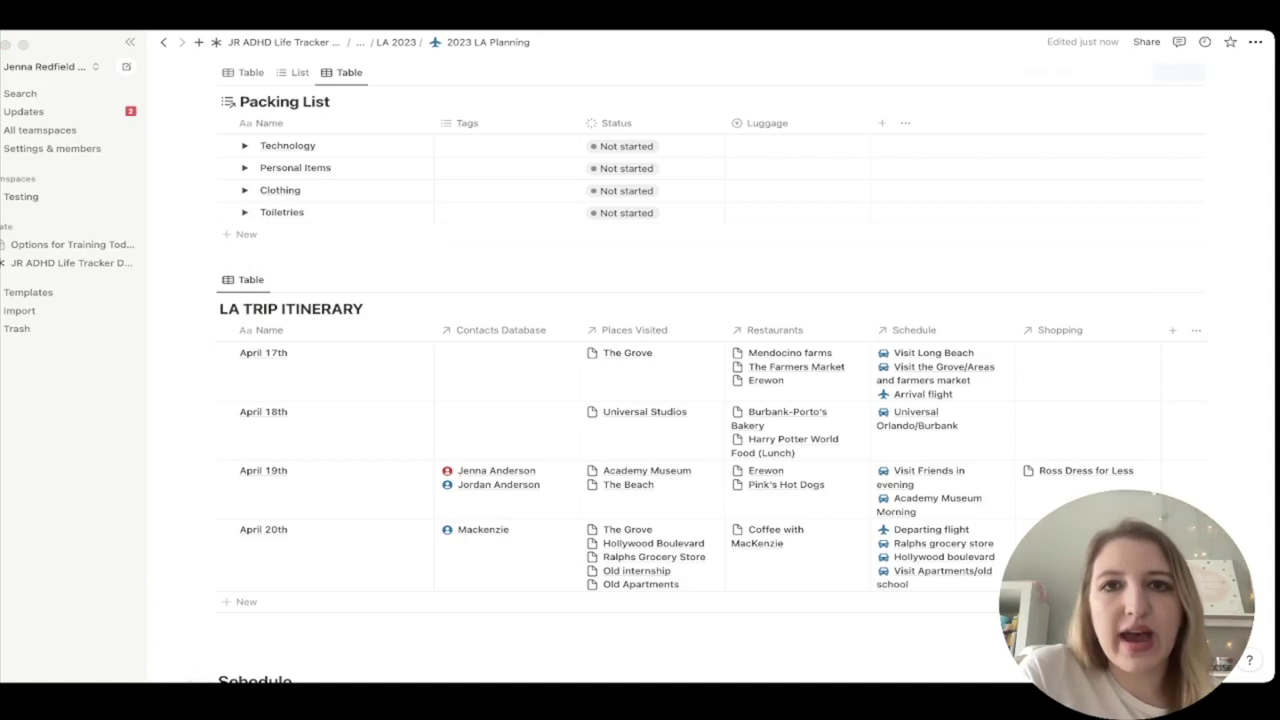
# - Hide the Tags column from the Packing List view, leaving Technology's tags unchanged
pyautogui.click(490, 145)
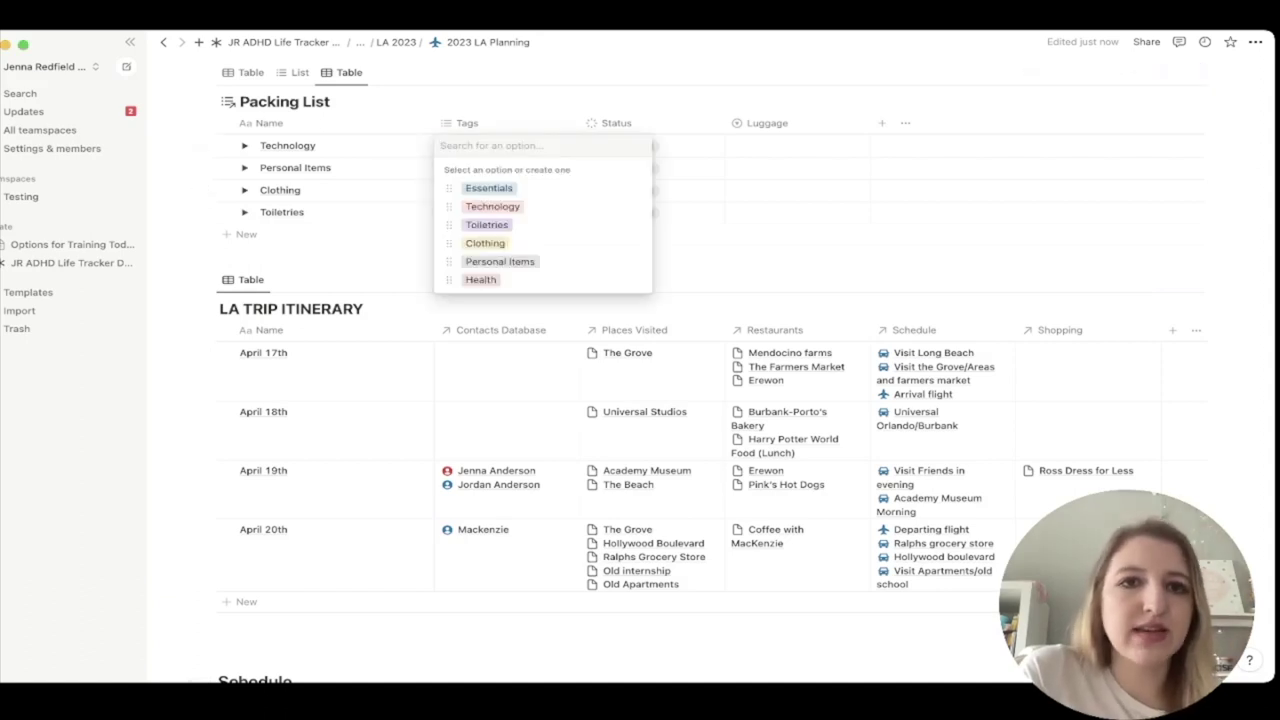
pyautogui.press('Escape')
pyautogui.click(467, 122)
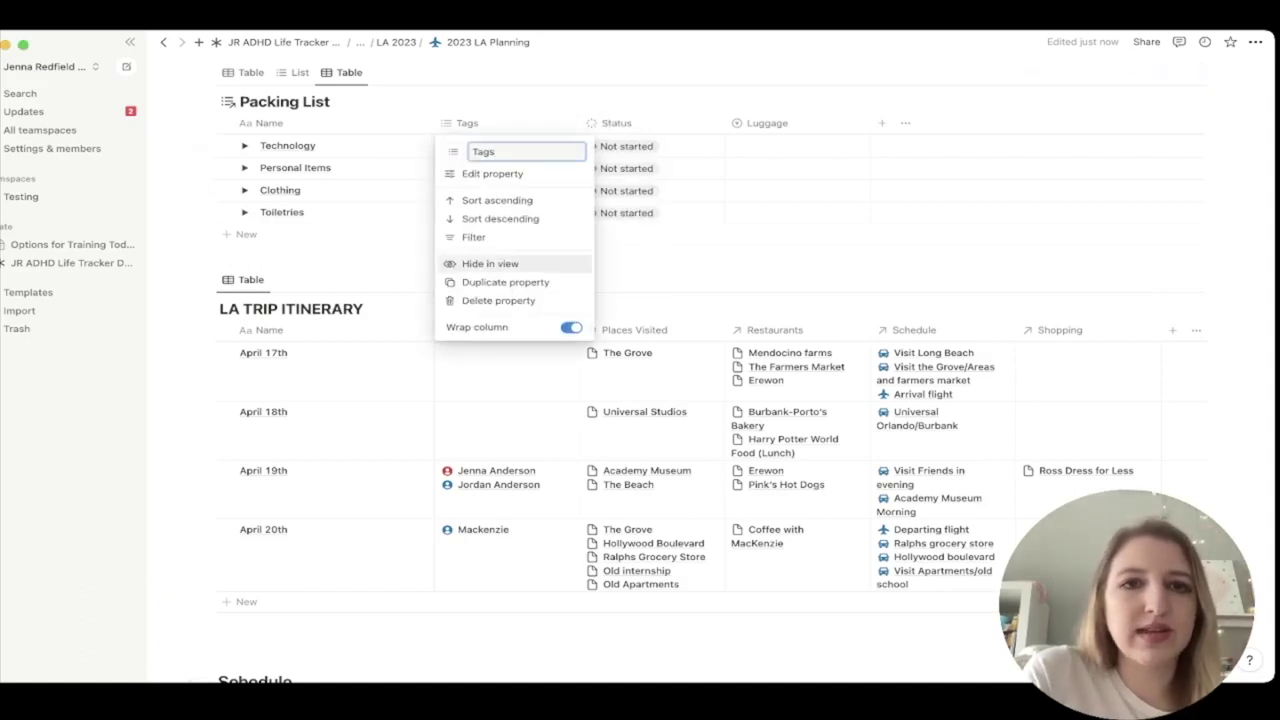
pyautogui.click(490, 263)
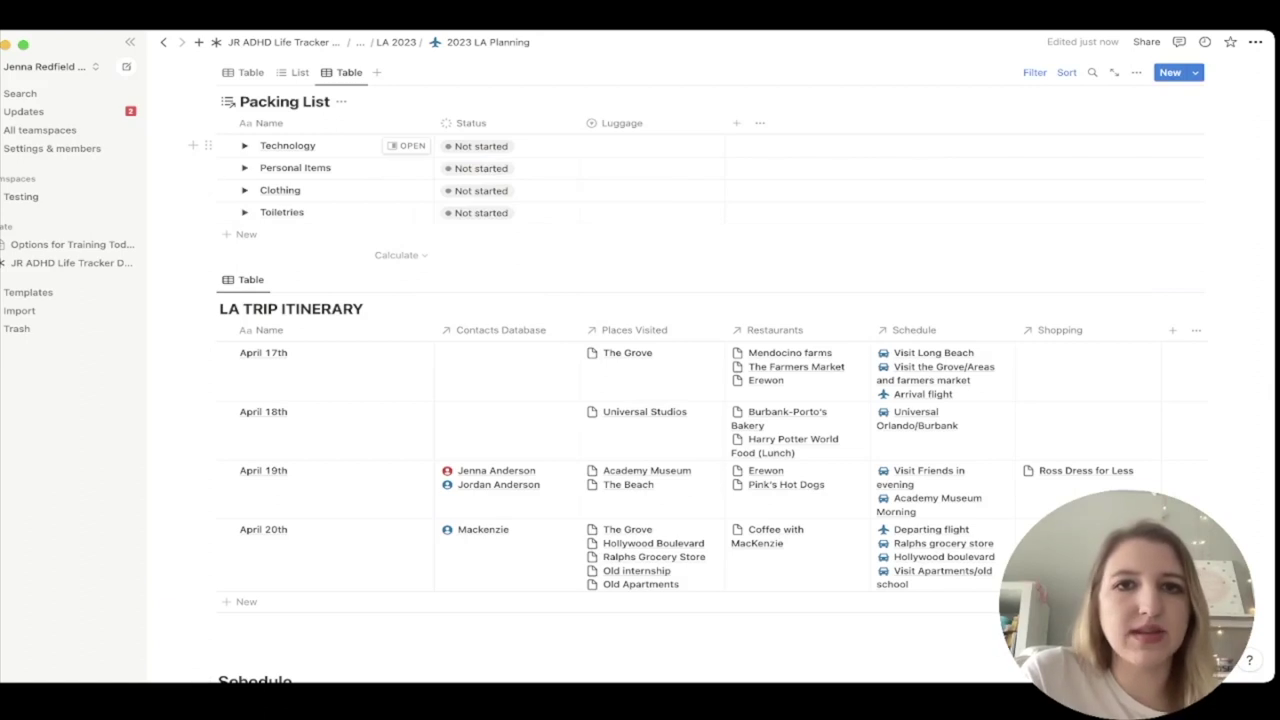
# - Check the Technology row's Luggage choices without changing them, then expand the Technology group
pyautogui.click(650, 146)
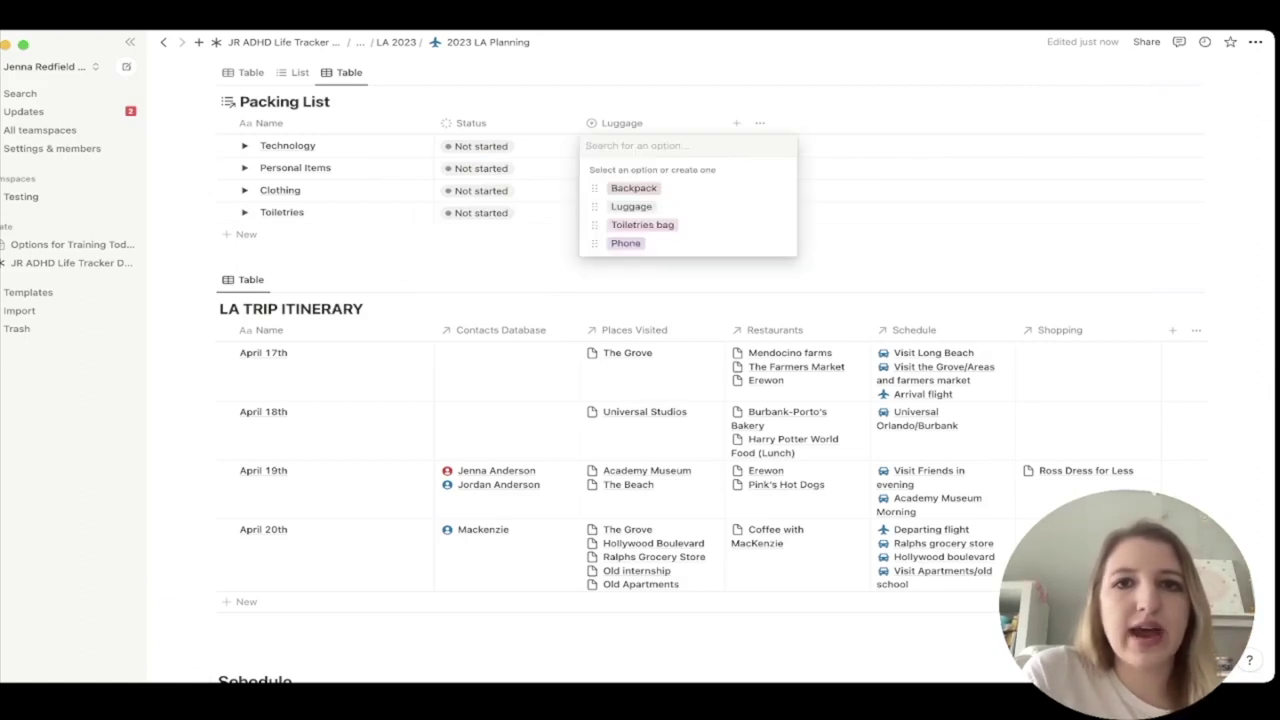
pyautogui.press('Escape')
pyautogui.press('Return')
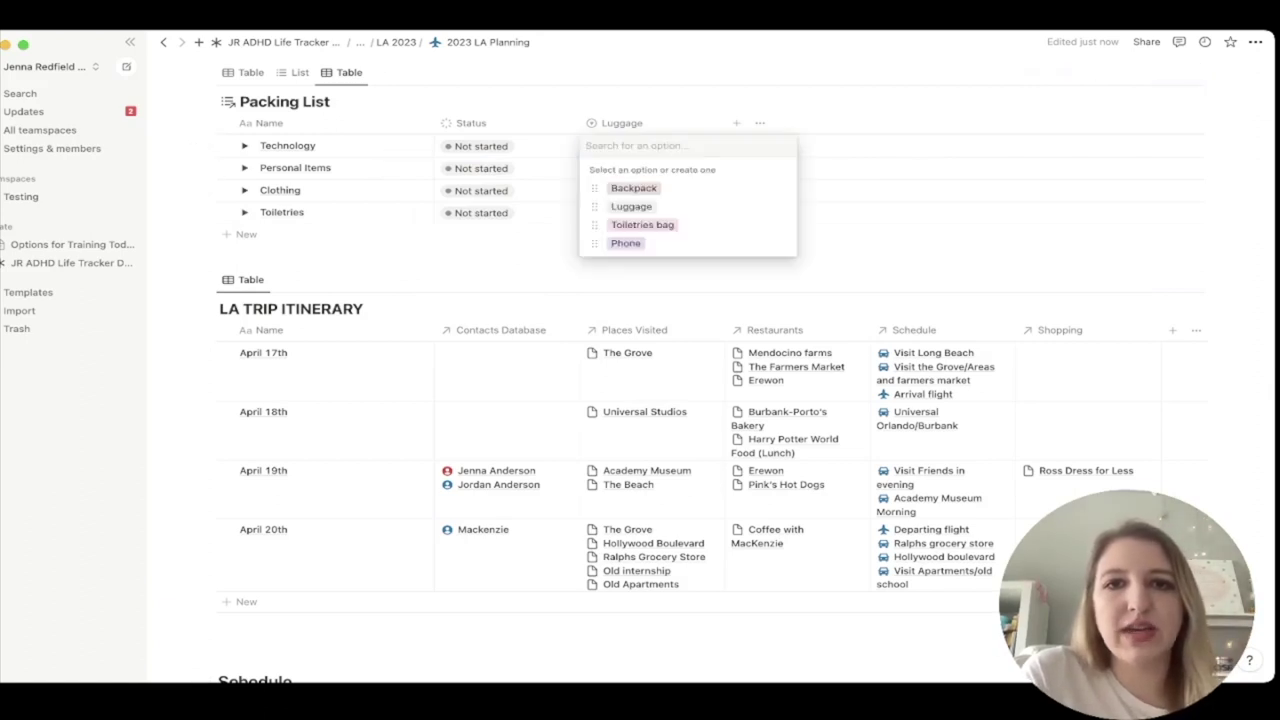
pyautogui.press('Escape')
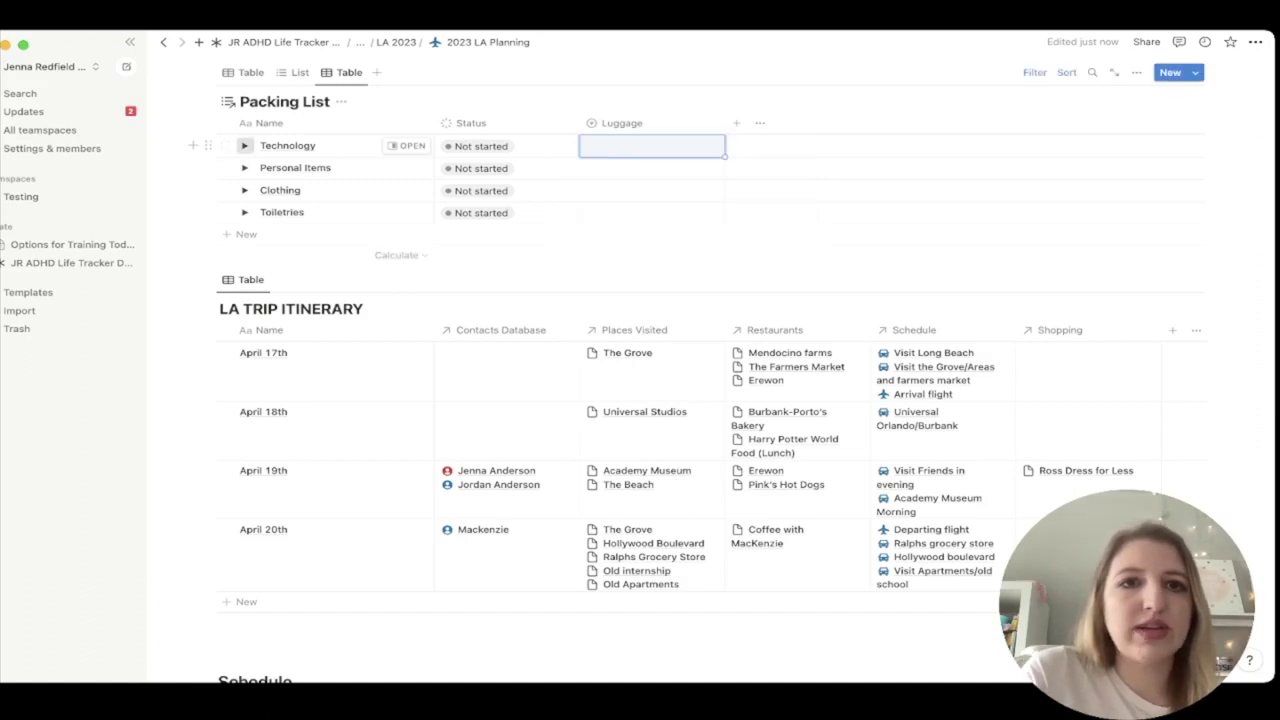
pyautogui.click(244, 145)
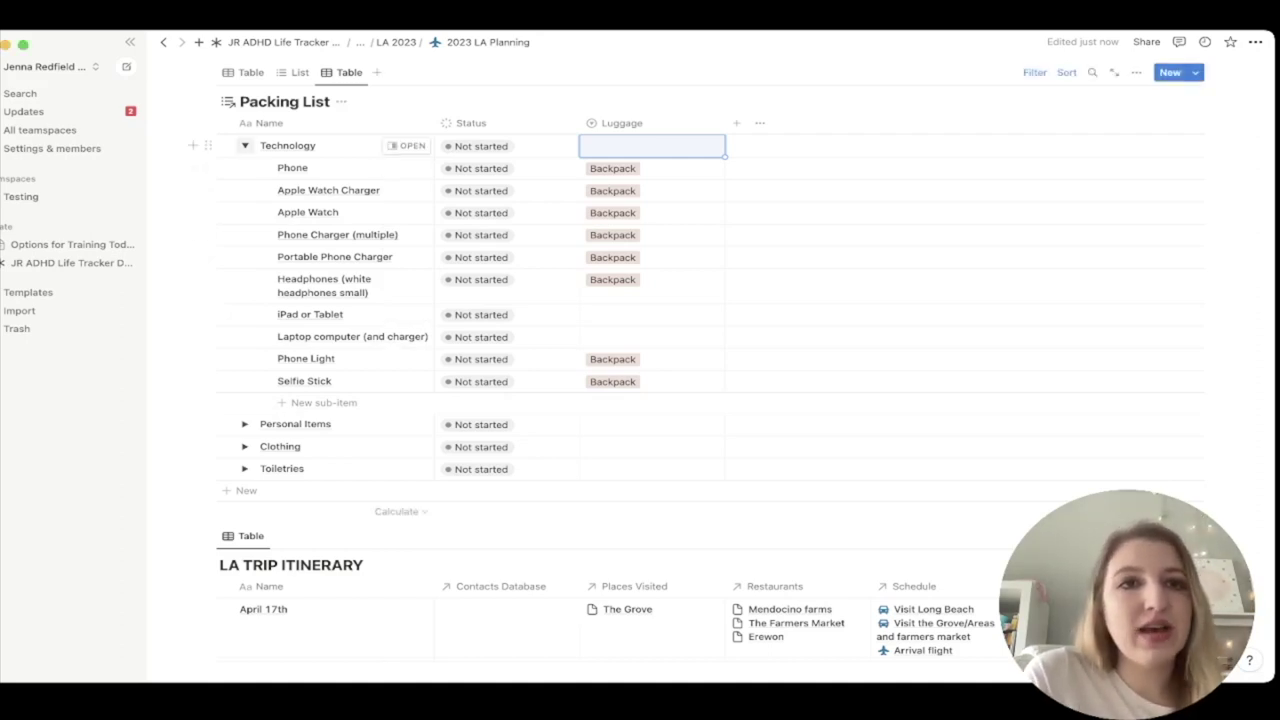
# - Collapse Technology, expand Personal Items, and briefly open the Health sub-group
pyautogui.click(244, 145)
pyautogui.click(244, 167)
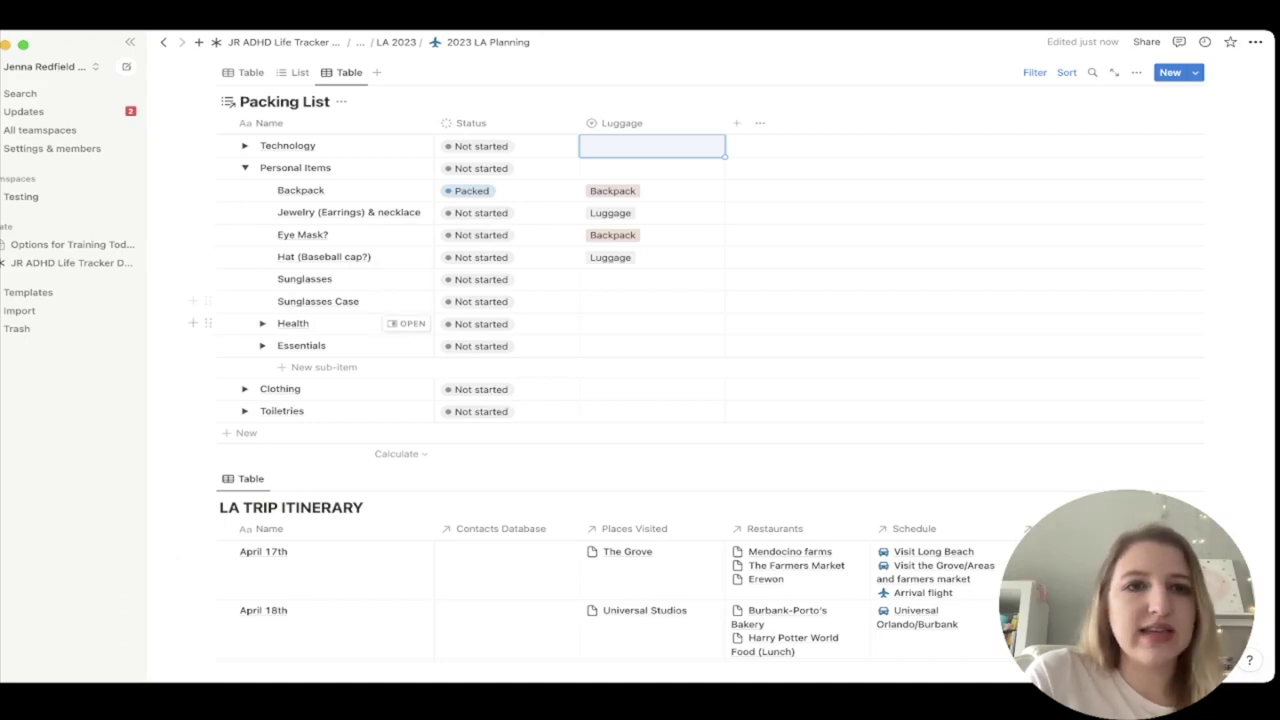
pyautogui.click(262, 323)
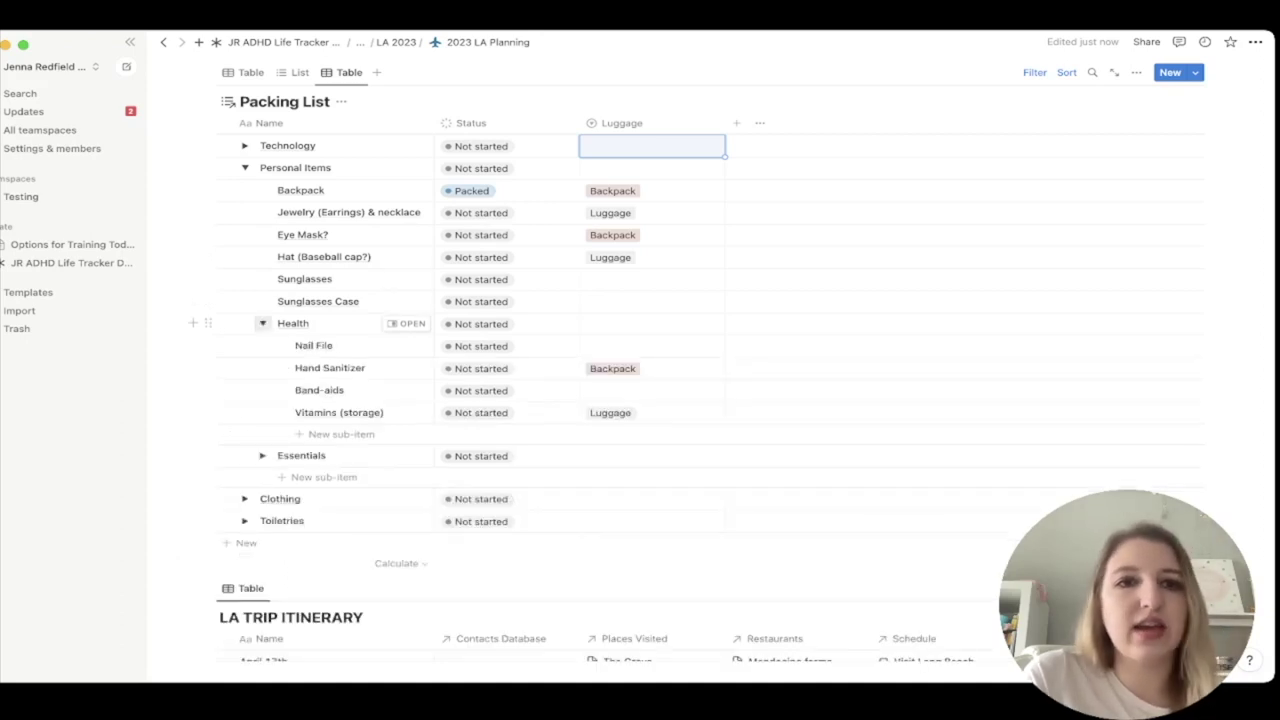
pyautogui.click(262, 323)
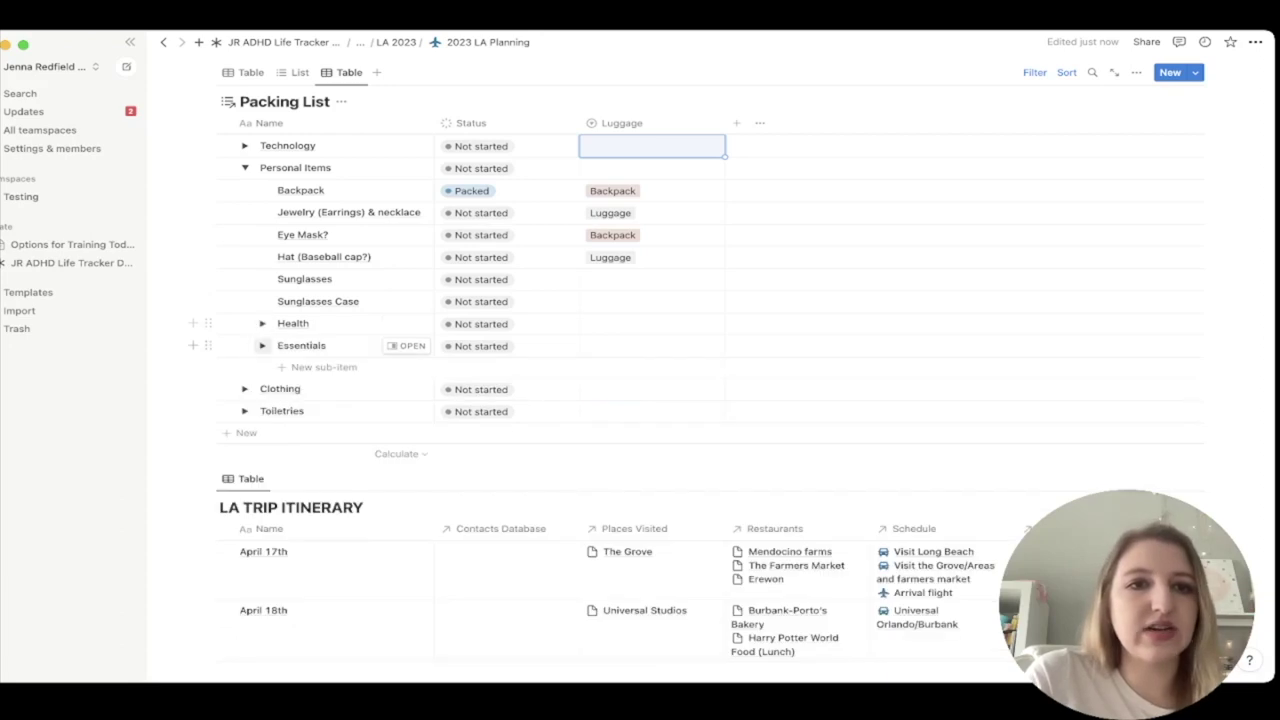
# - Browse the Essentials sub-group, then expand Clothing and collapse Personal Items
pyautogui.click(262, 345)
pyautogui.scroll(-1, 262, 345)
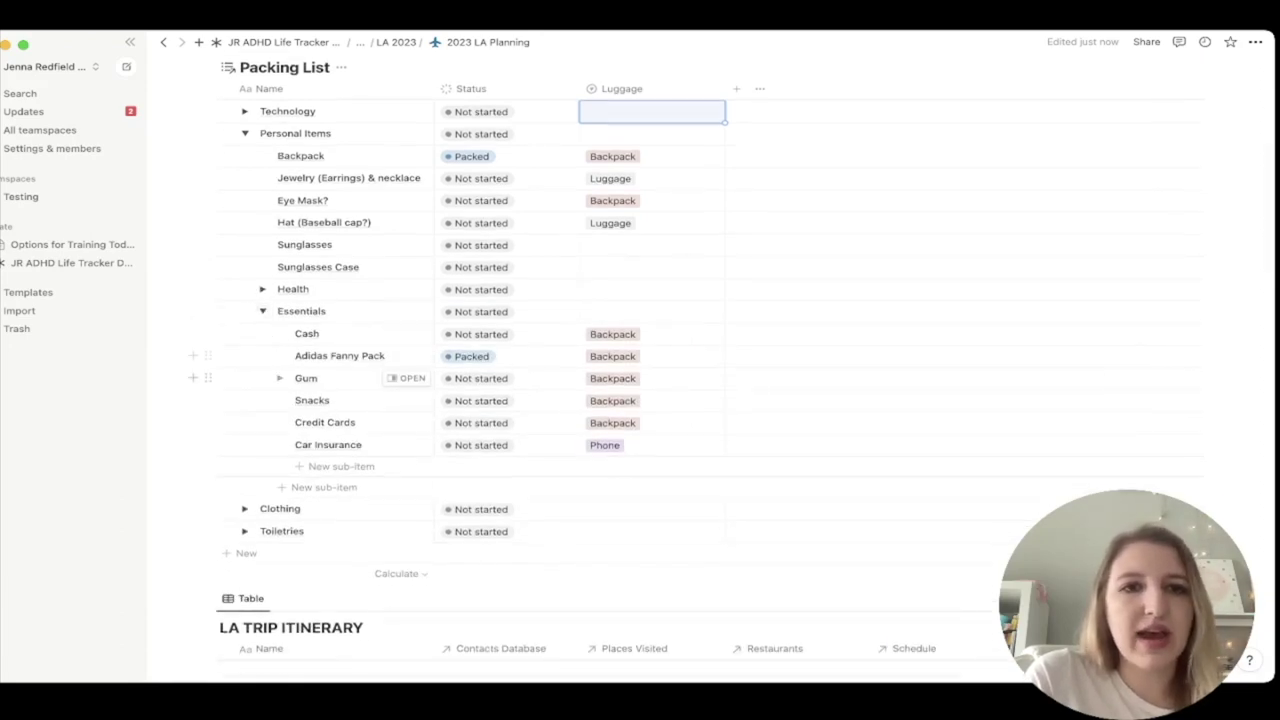
pyautogui.click(262, 311)
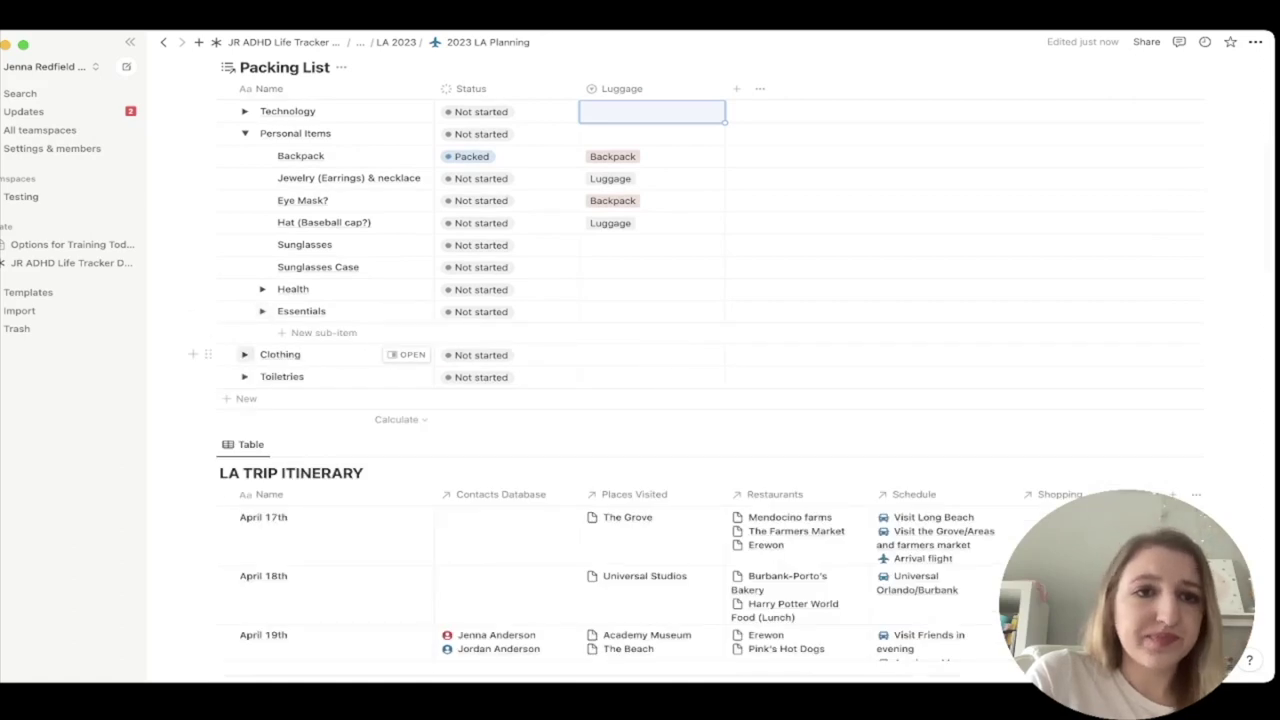
pyautogui.click(244, 354)
pyautogui.click(244, 133)
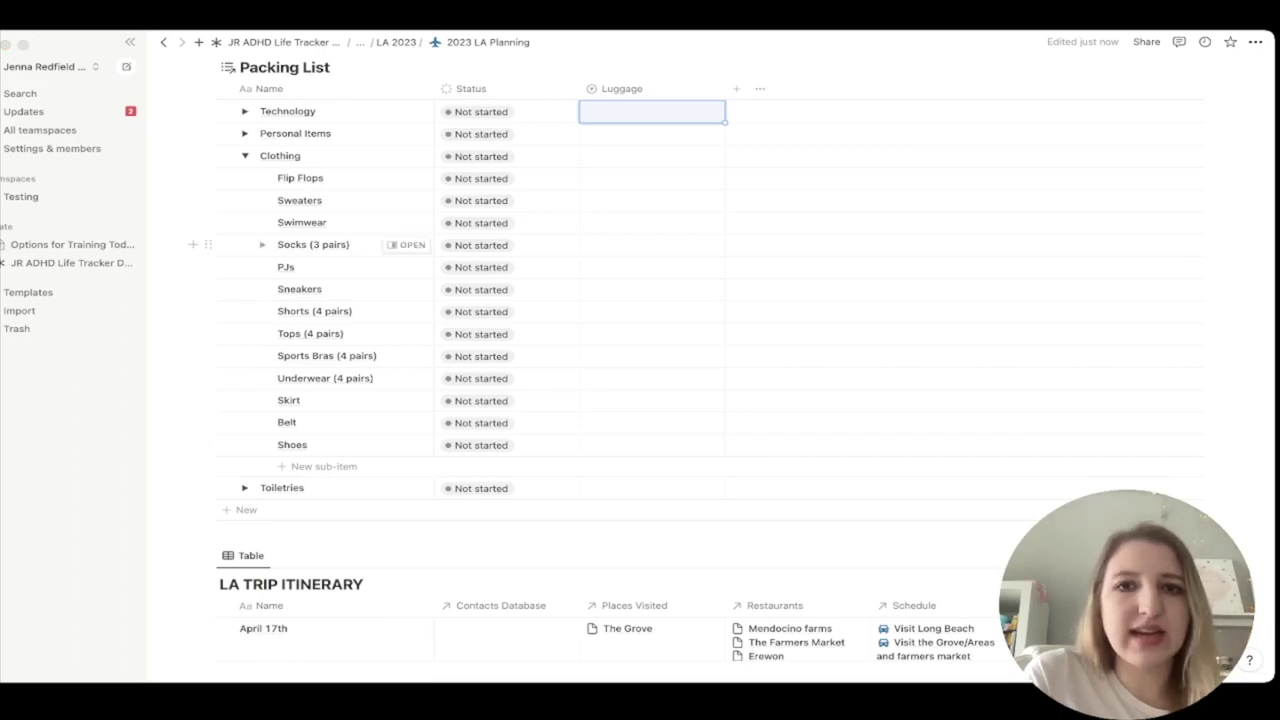
# - Leave Socks (3 pairs) status unchanged, collapse Clothing and expand the Toiletries group
pyautogui.click(481, 245)
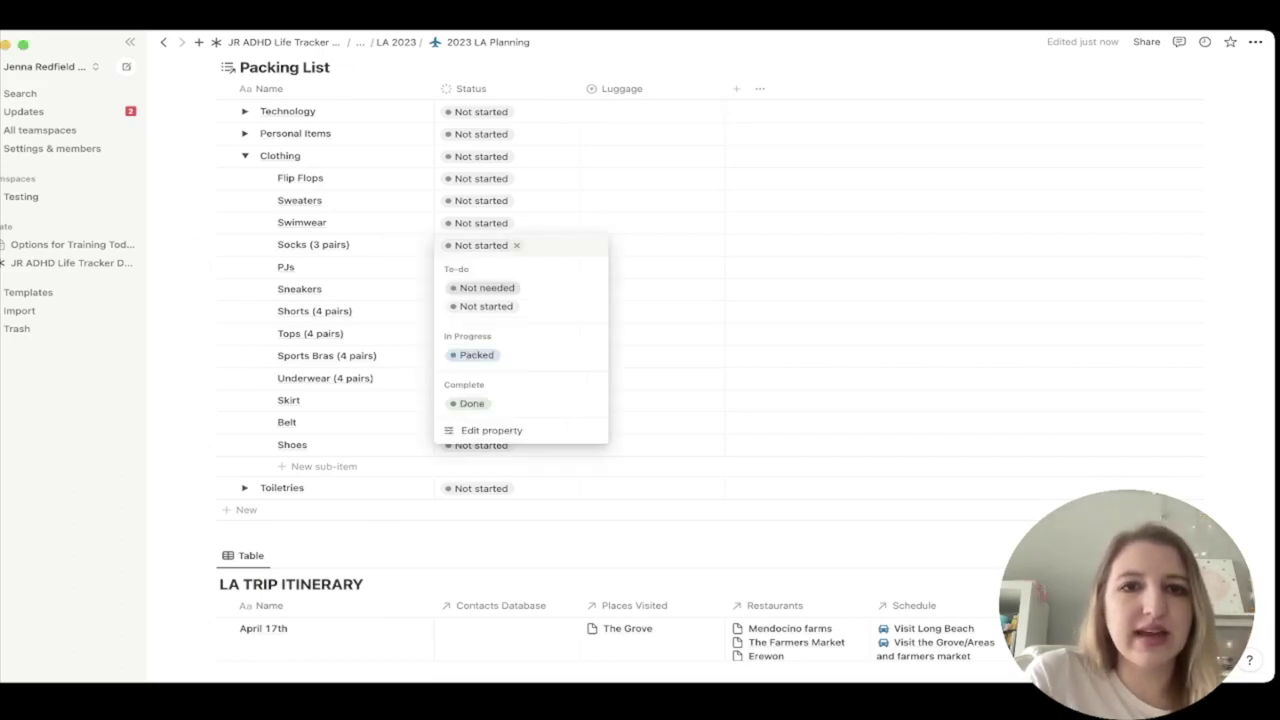
pyautogui.press('Escape')
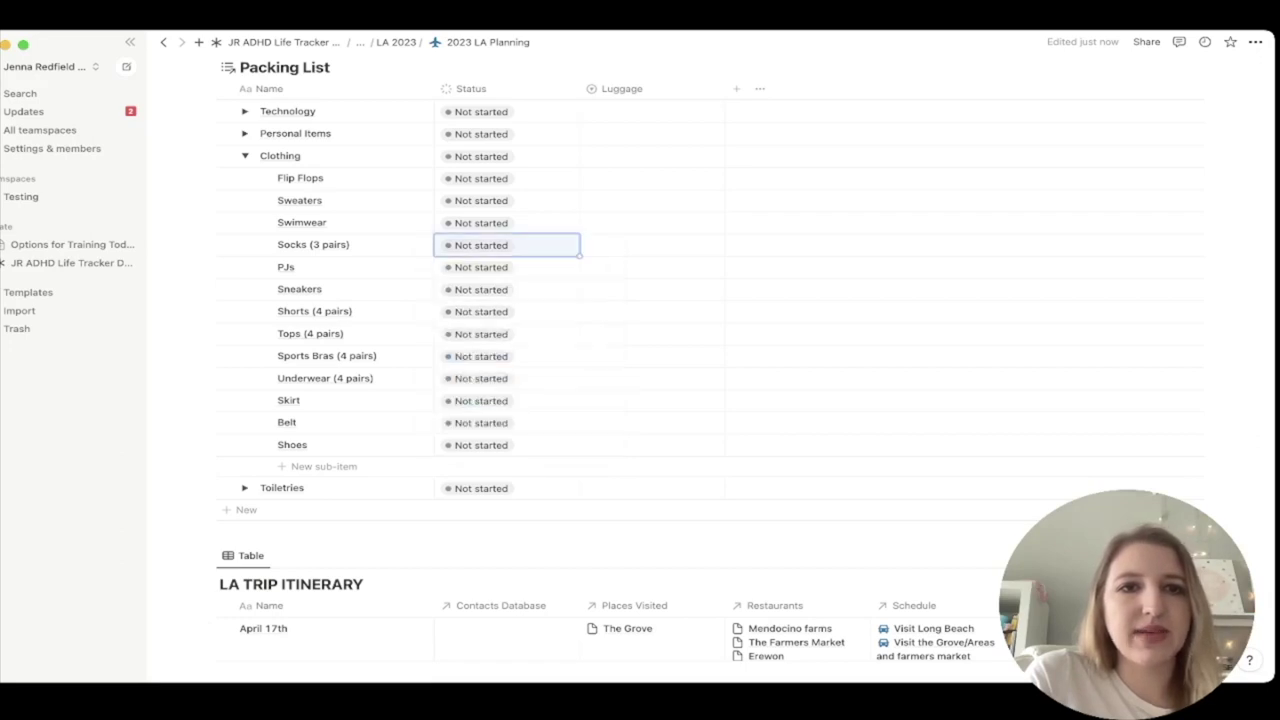
pyautogui.click(244, 155)
pyautogui.click(244, 178)
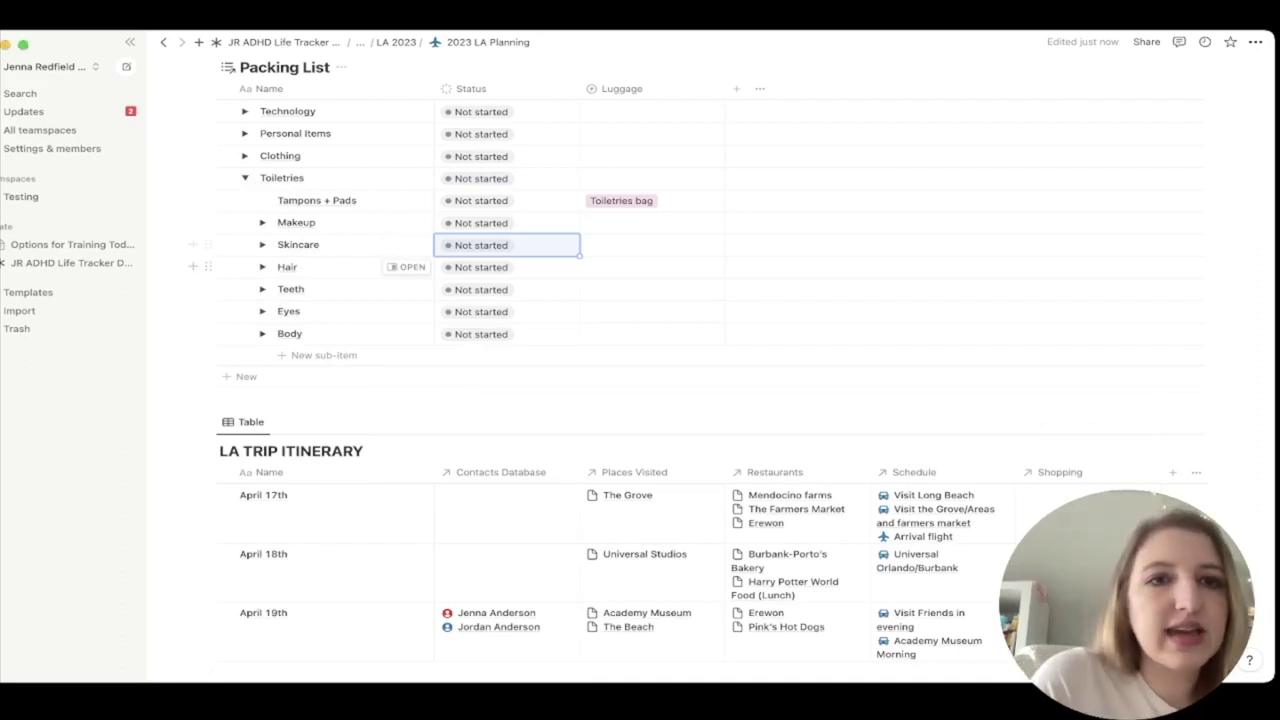
# - Peek into the Makeup, Skincare, Hair, Teeth, Eyes and Body sub-items, closing each again
pyautogui.click(262, 222)
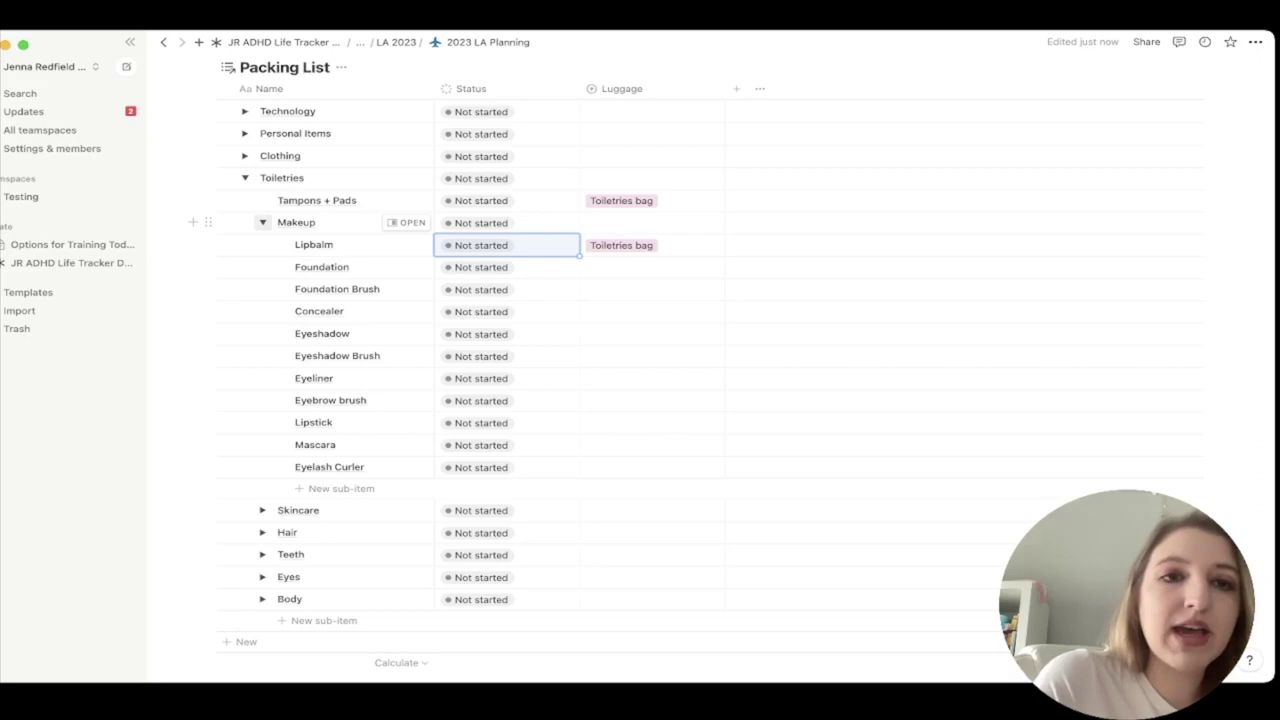
pyautogui.click(262, 222)
pyautogui.click(262, 244)
pyautogui.click(262, 244)
pyautogui.click(262, 267)
pyautogui.click(262, 267)
pyautogui.click(262, 289)
pyautogui.click(262, 289)
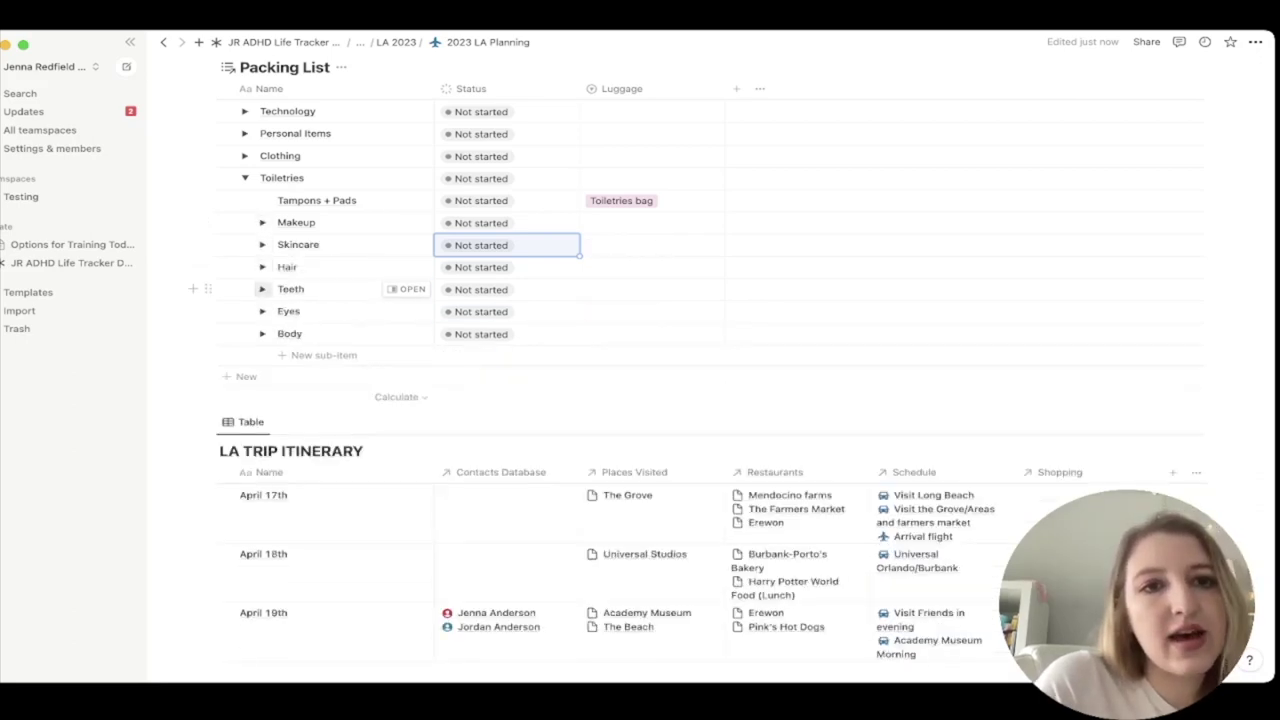
pyautogui.click(262, 311)
pyautogui.click(262, 311)
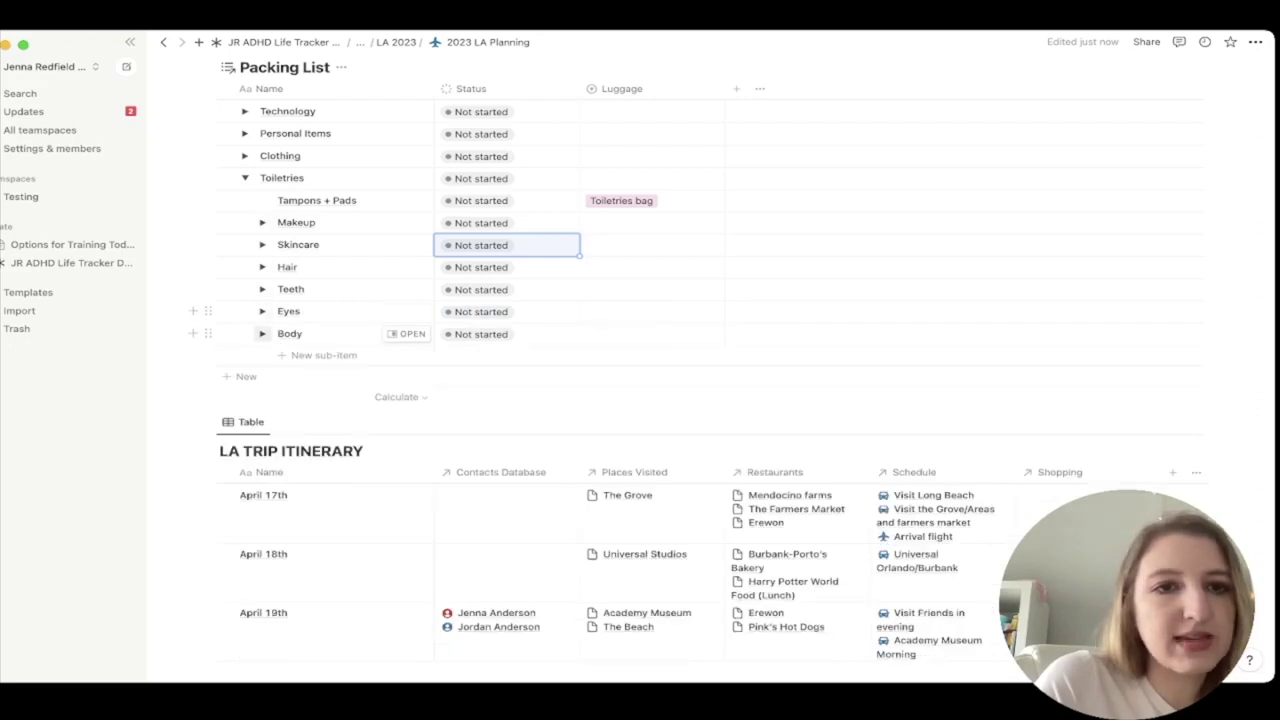
pyautogui.click(262, 333)
pyautogui.click(262, 333)
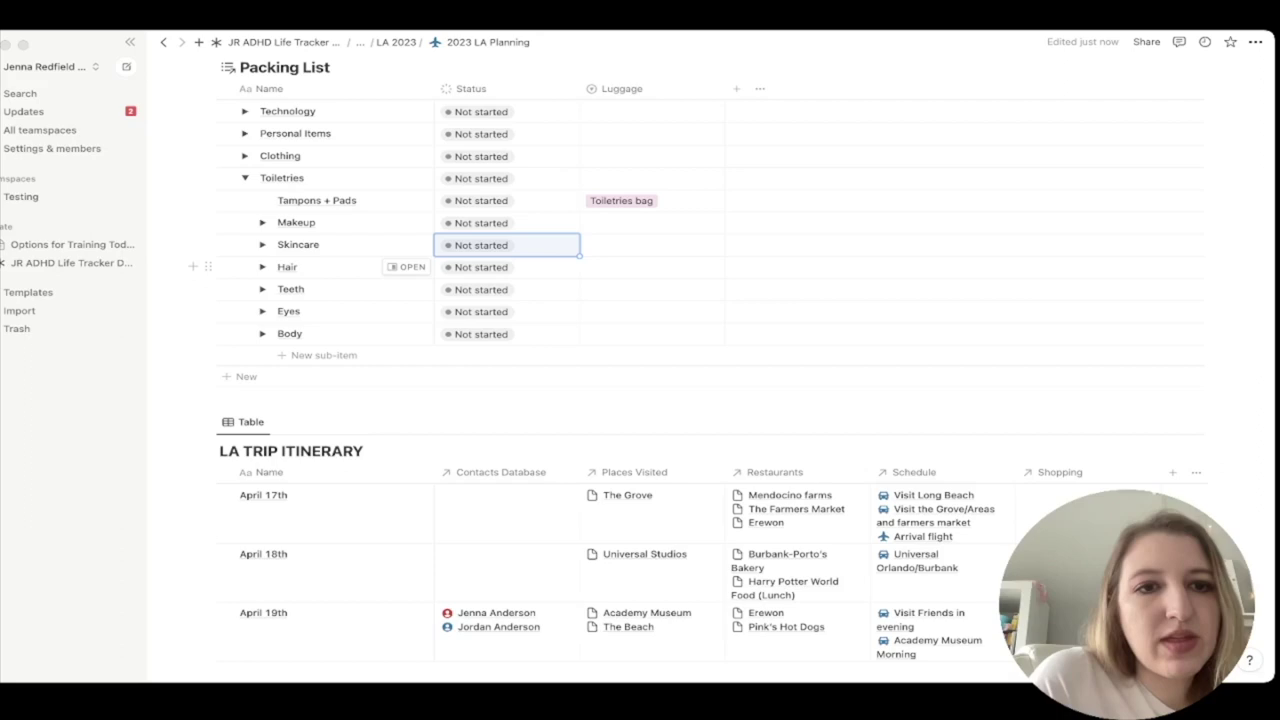
# - Scroll past the LA Trip Itinerary to the Schedule table, from Arrival flight to Departing flight
pyautogui.scroll(-10, 640, 380)
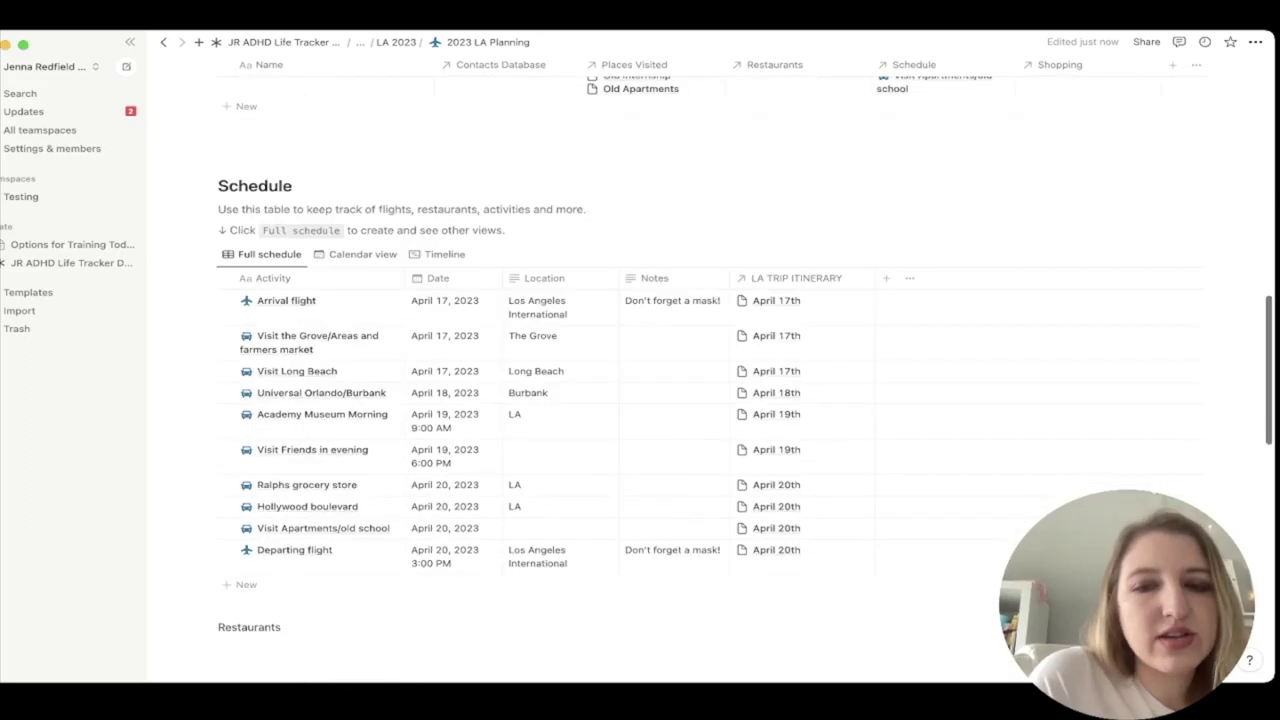
pyautogui.scroll(-1, 370, 330)
pyautogui.scroll(-3, 370, 320)
pyautogui.scroll(3, 370, 320)
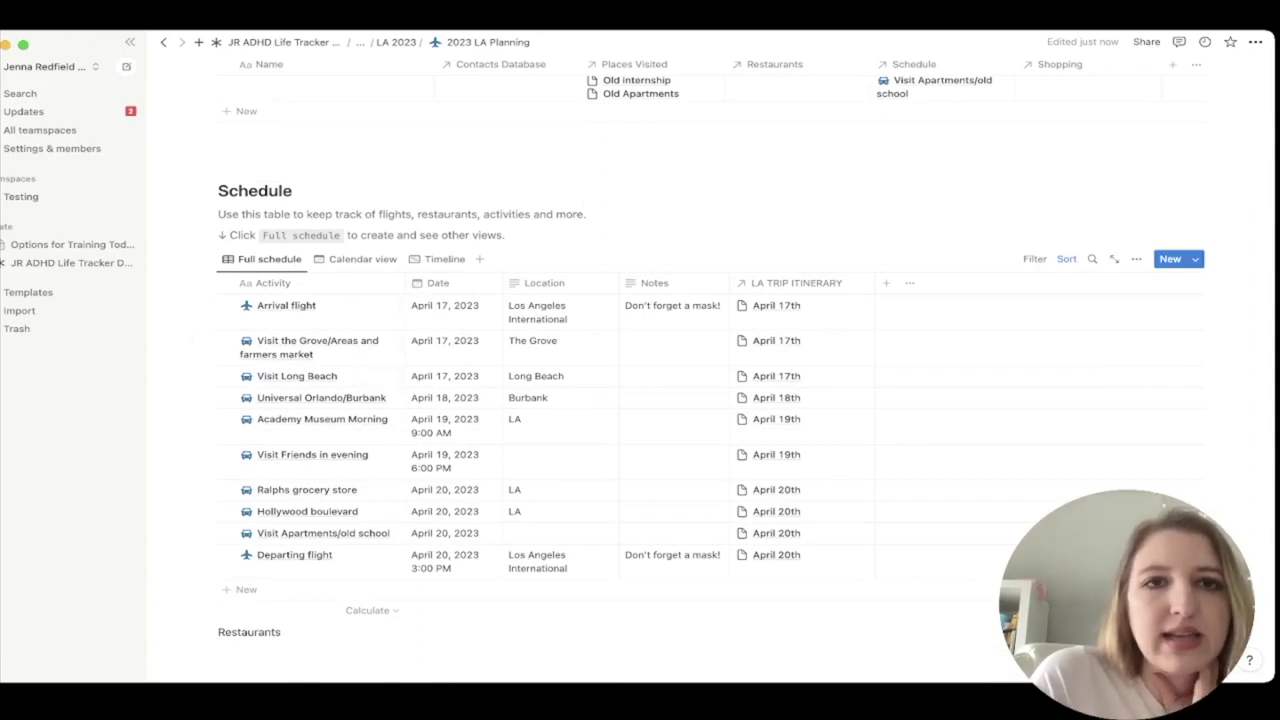
pyautogui.scroll(2, 380, 376)
pyautogui.scroll(2, 400, 340)
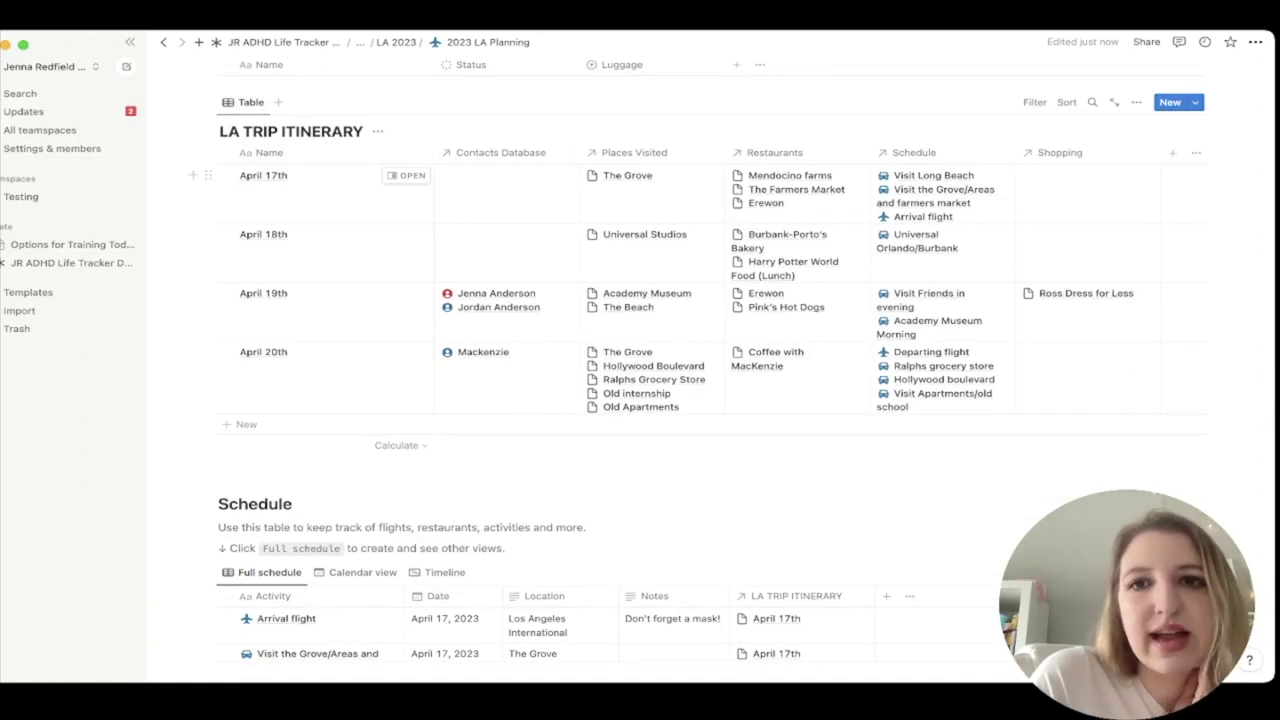
pyautogui.scroll(-1, 700, 360)
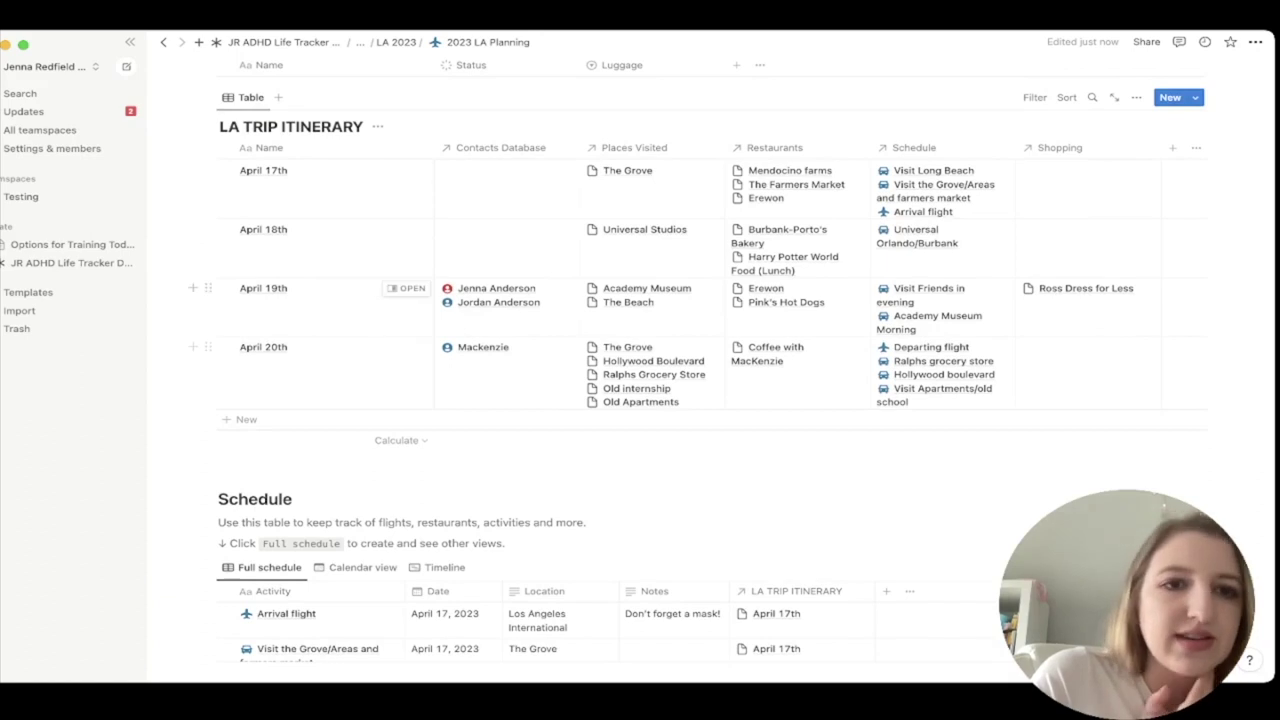
pyautogui.scroll(-5, 410, 300)
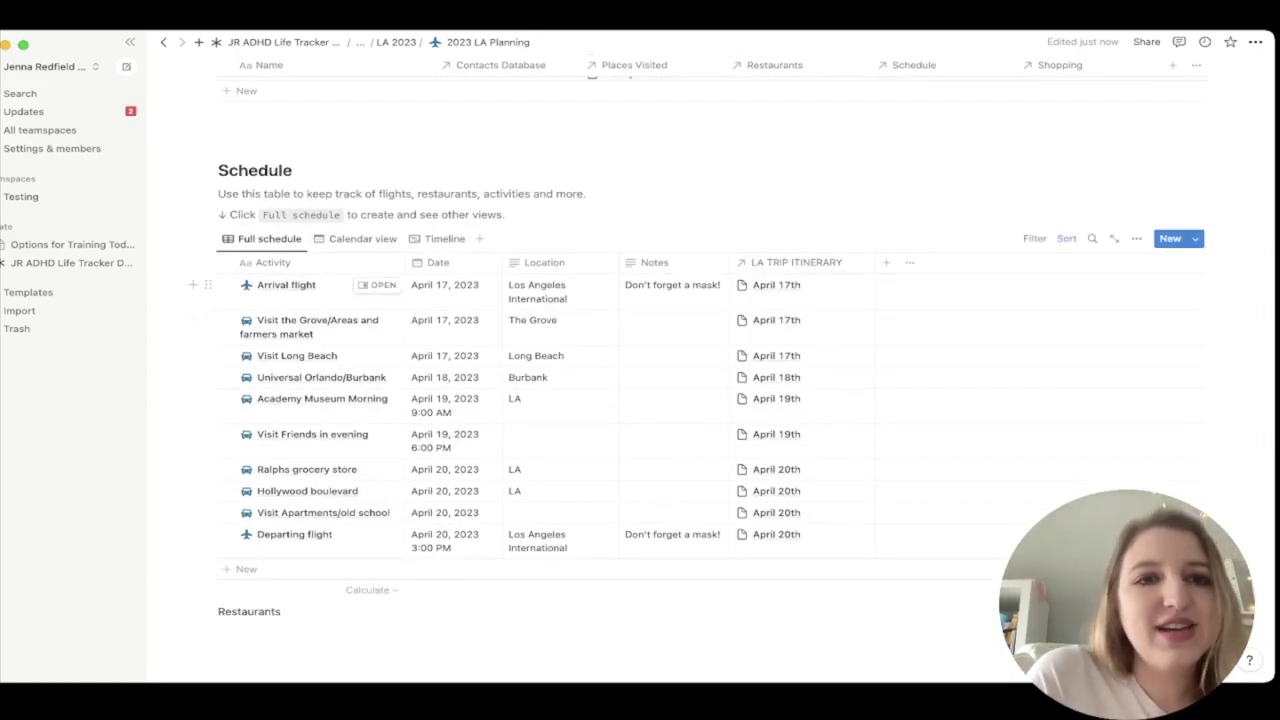
pyautogui.scroll(-2, 400, 320)
pyautogui.scroll(1, 400, 320)
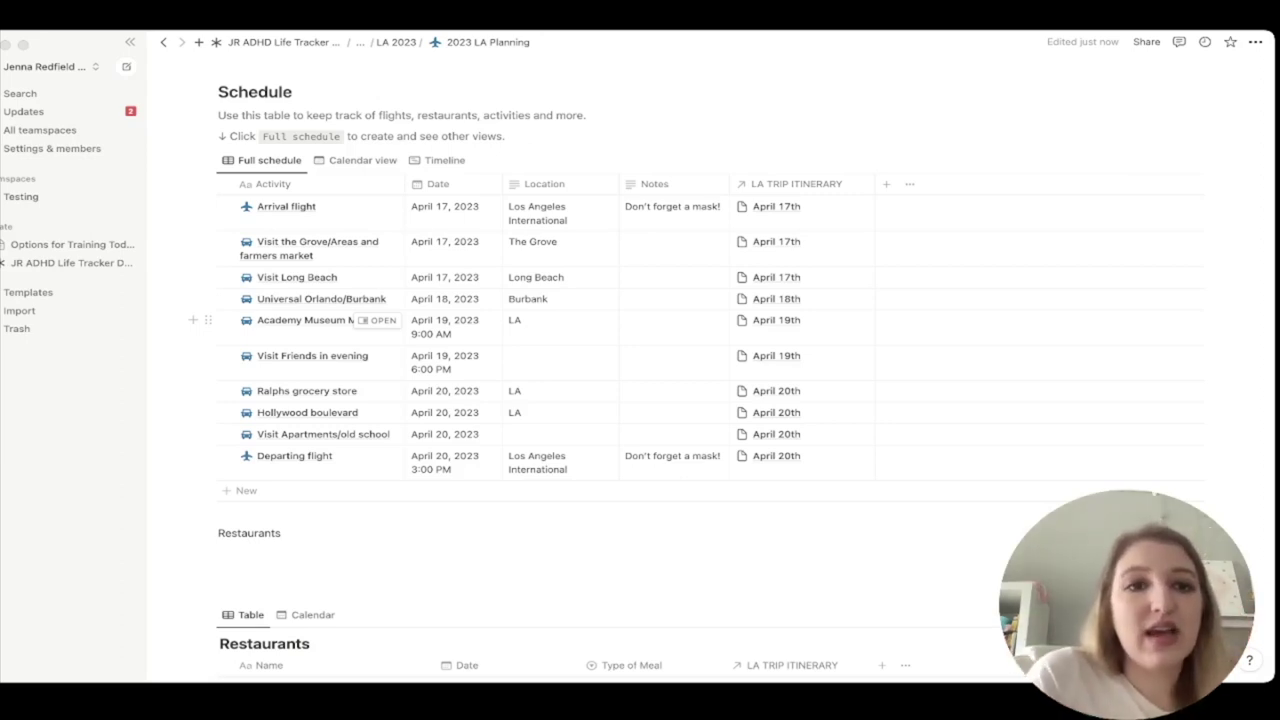
# - Scroll down through the Restaurants, Shopping and Friends Visiting contacts tables
pyautogui.scroll(-5, 350, 320)
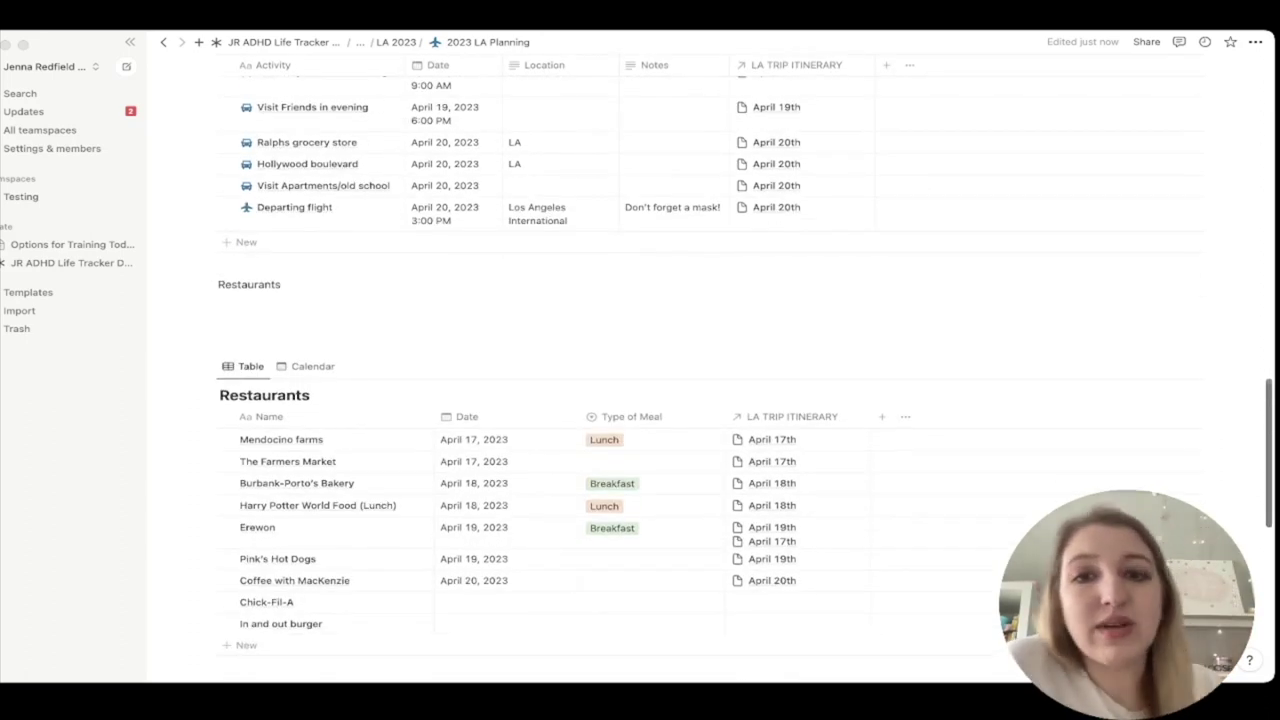
pyautogui.scroll(-2, 640, 360)
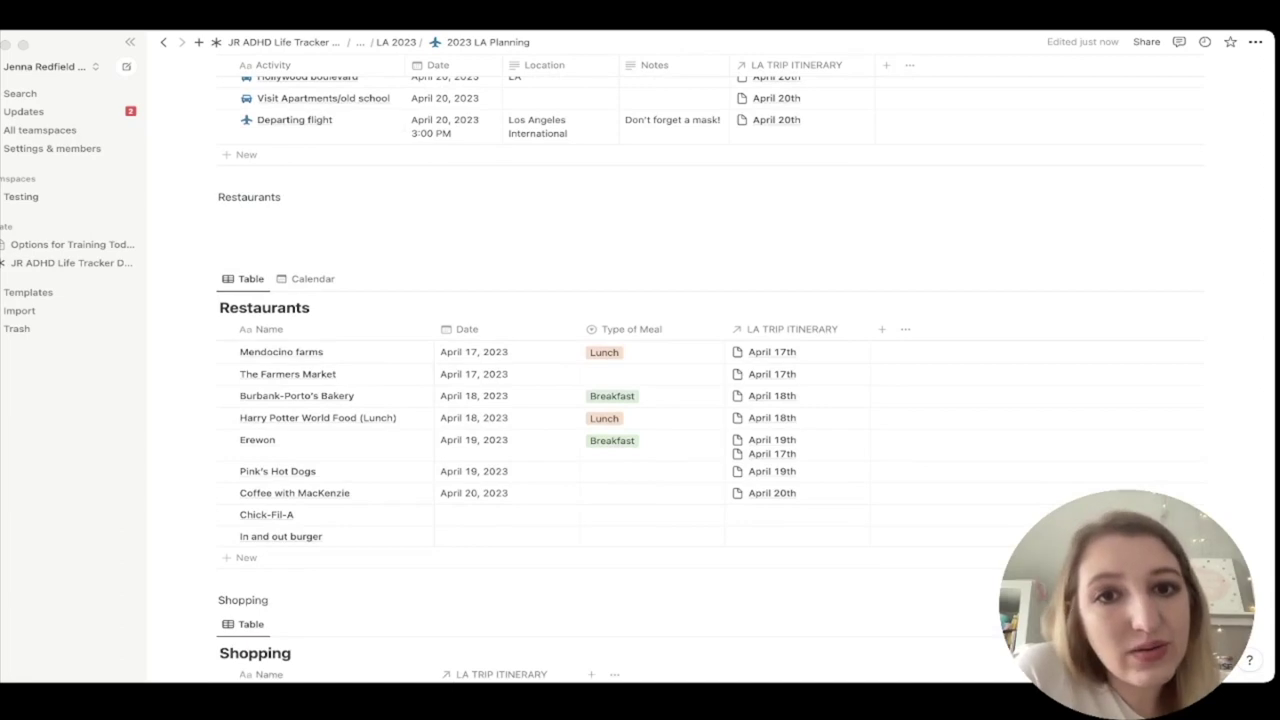
pyautogui.scroll(-6, 640, 360)
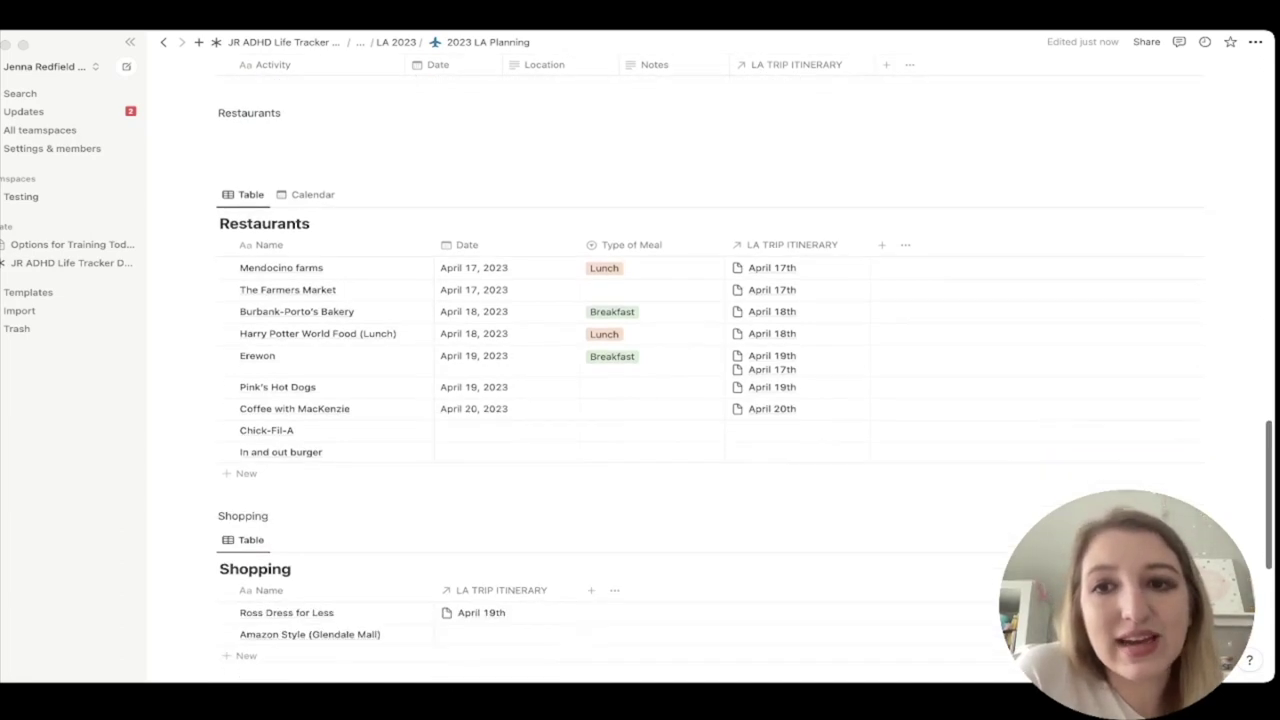
pyautogui.scroll(-2, 640, 360)
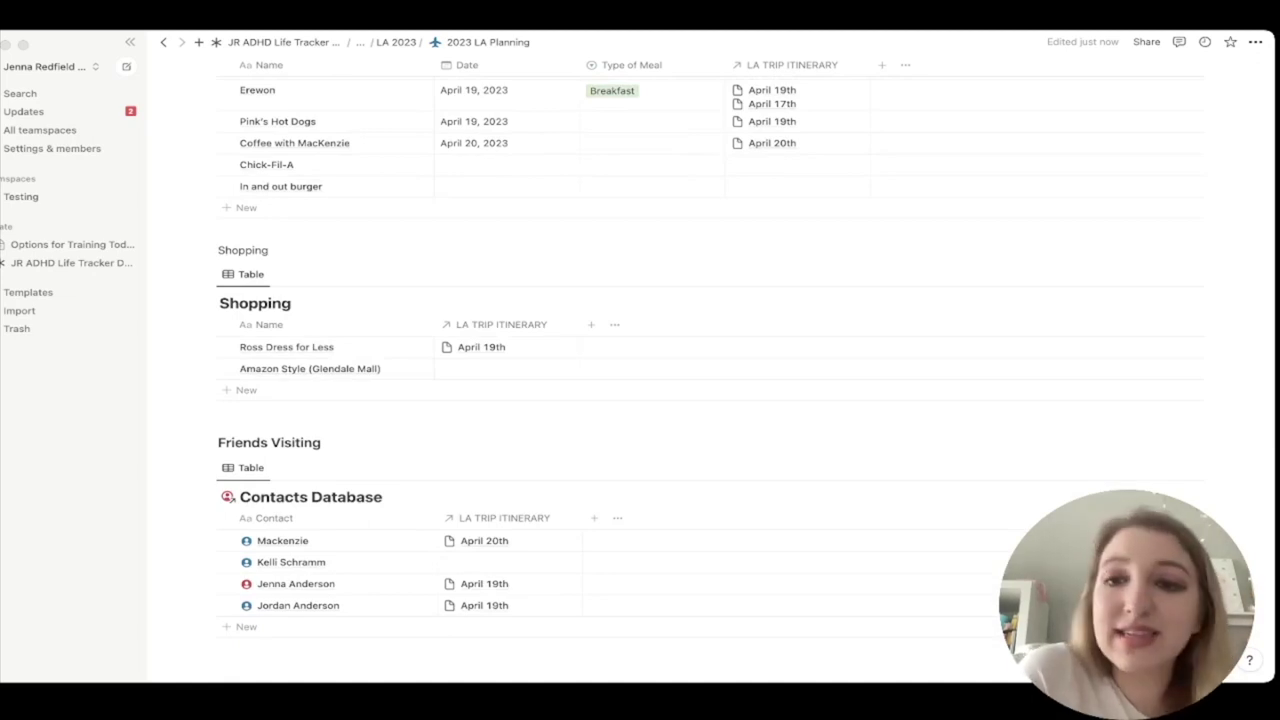
pyautogui.scroll(-3, 640, 360)
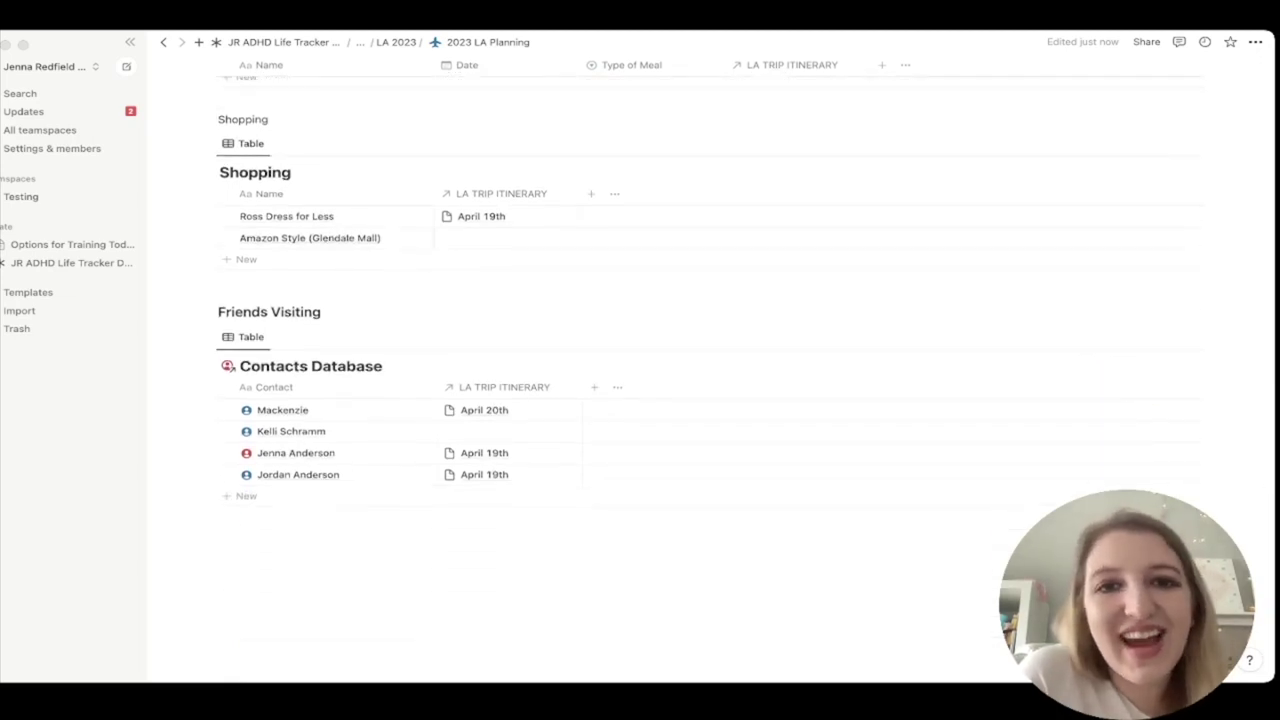
# - Scroll back up to the page banner and Packing List at the top
pyautogui.scroll(1, 640, 360)
pyautogui.scroll(5, 640, 360)
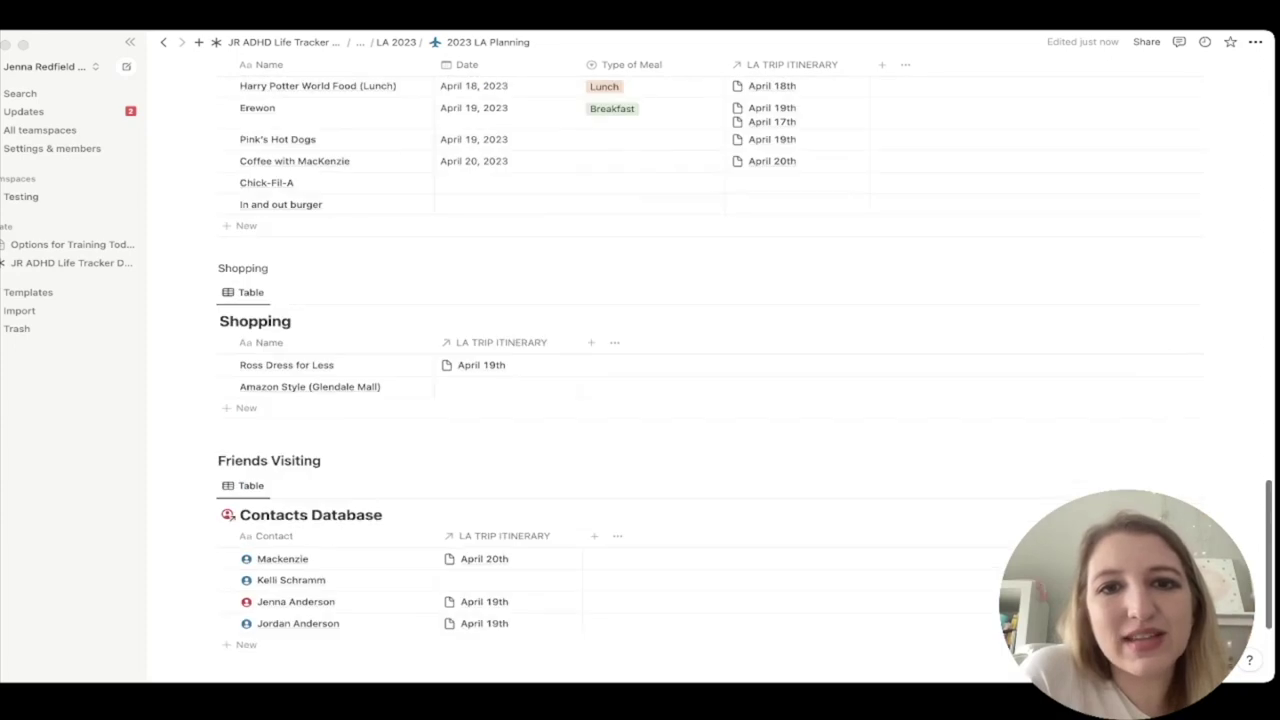
pyautogui.scroll(10, 640, 360)
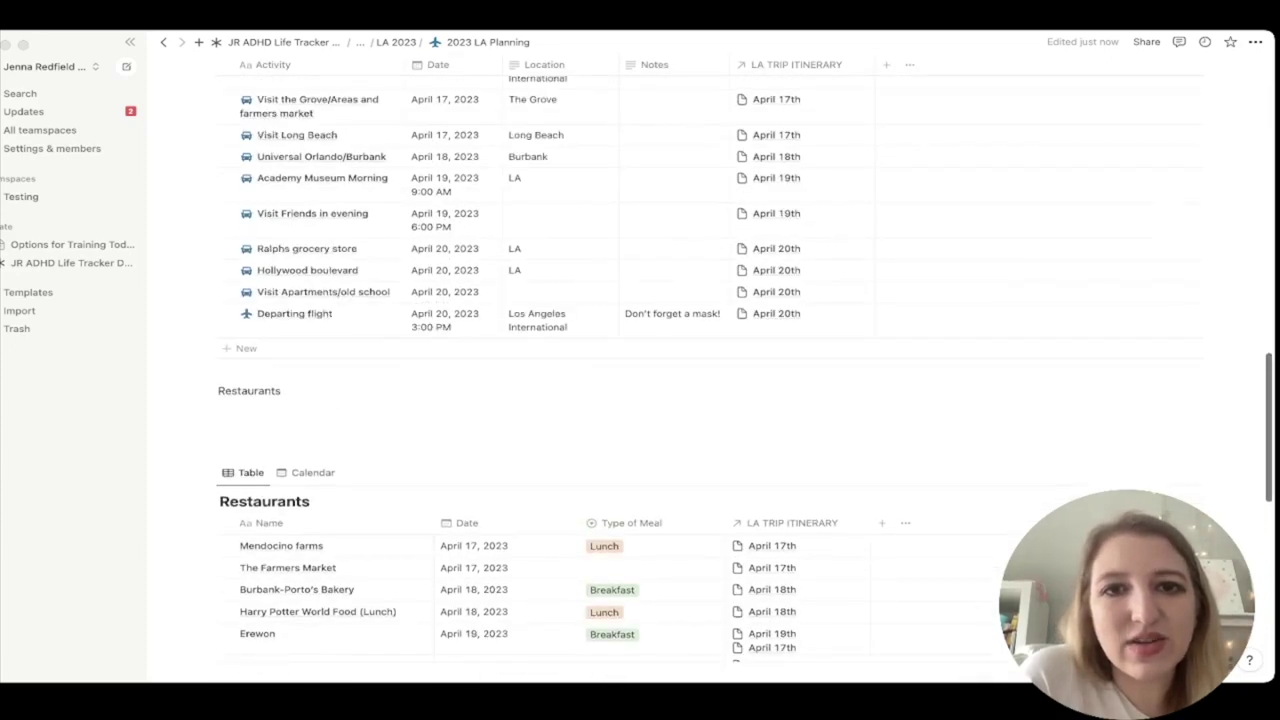
pyautogui.scroll(10, 640, 360)
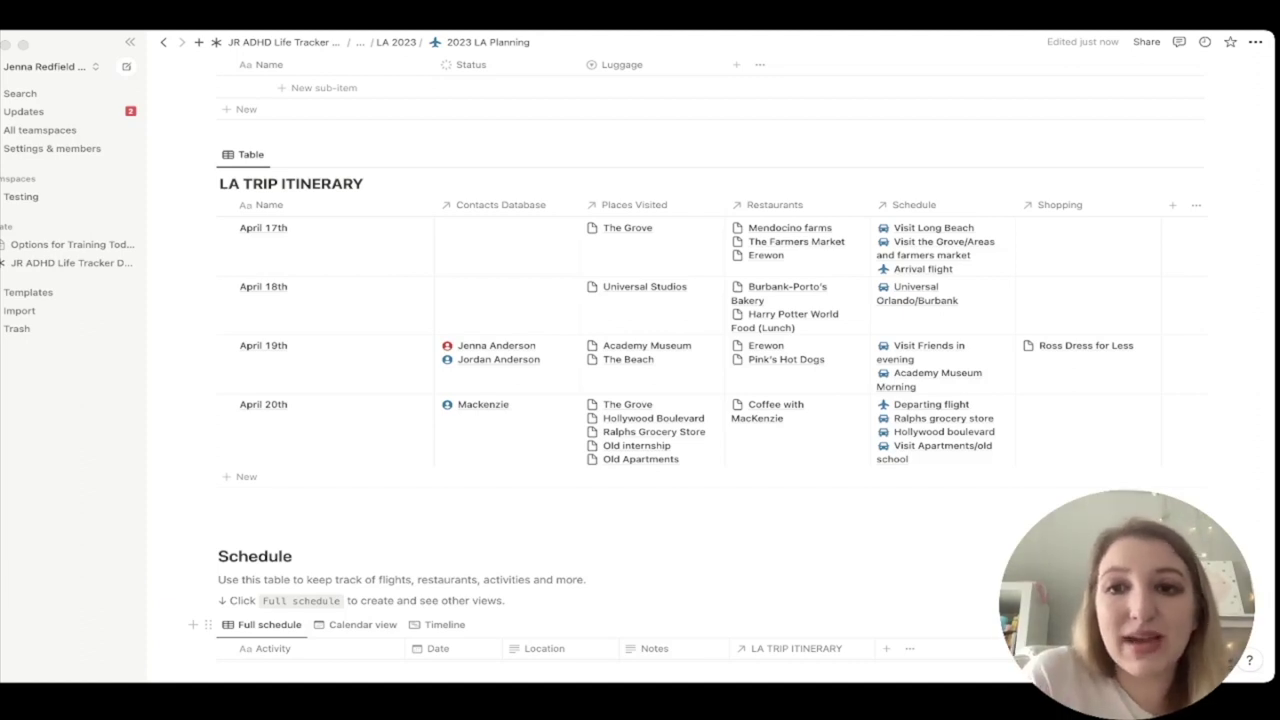
pyautogui.scroll(10, 711, 349)
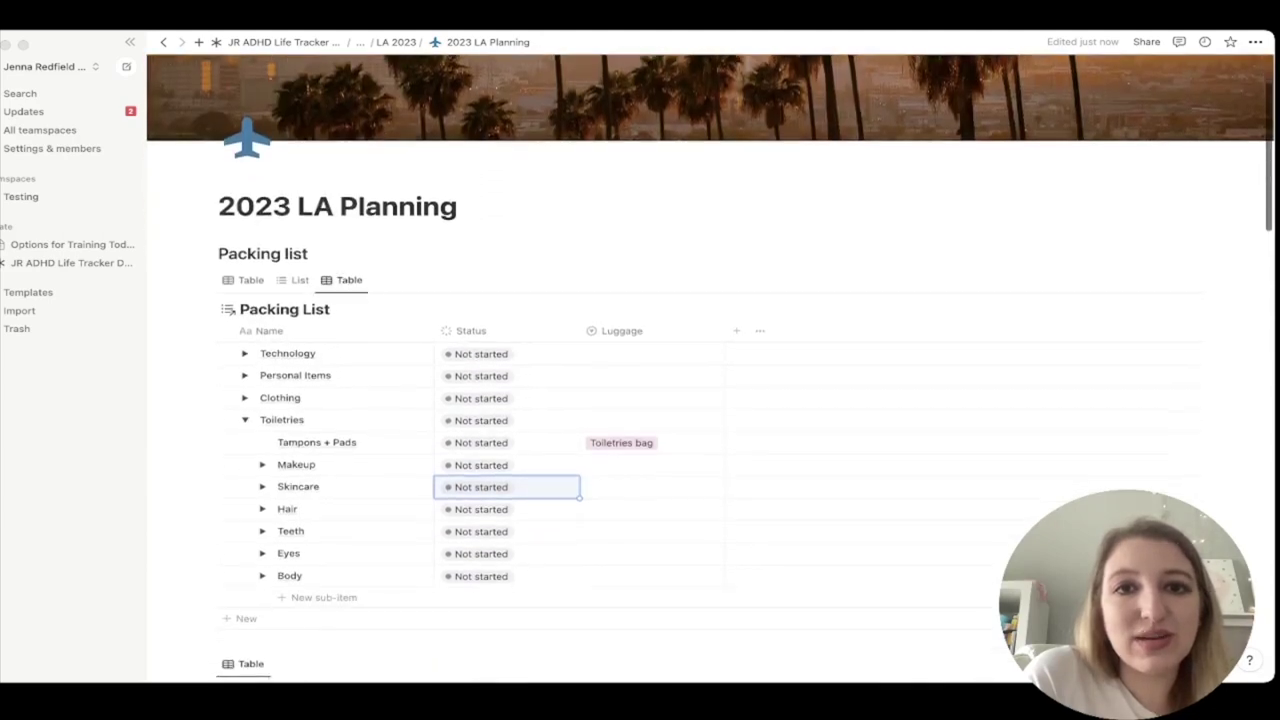